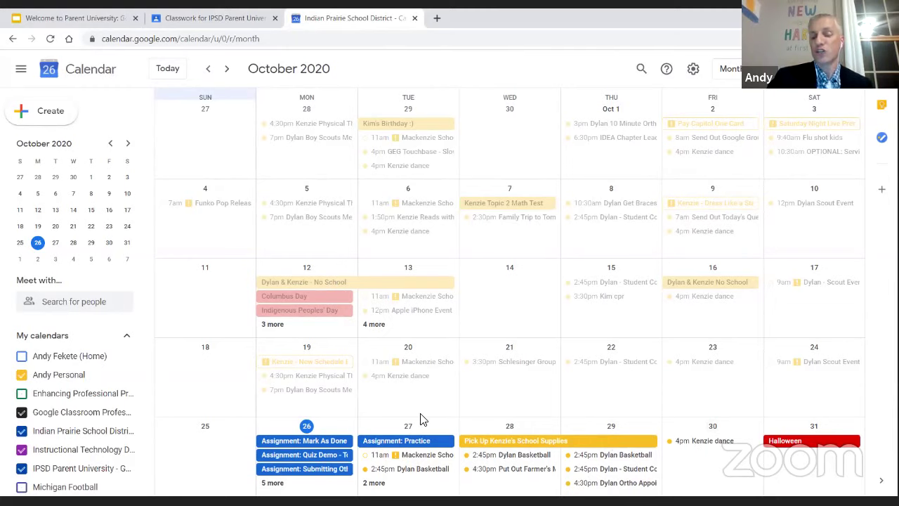
Leave Google Calendar and return to the IPSD Parent University Classwork tab
left_click(215, 17)
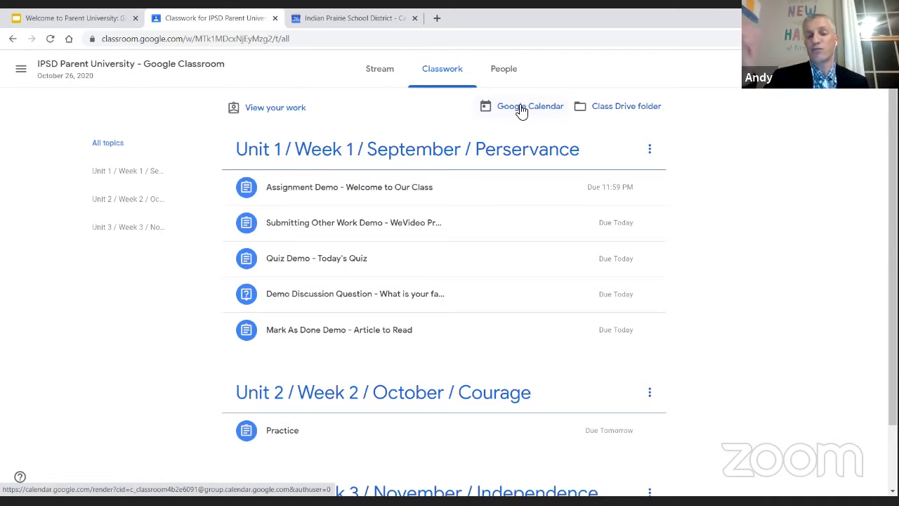
Open the Class Drive folder holding the student Welcome document
left_click(626, 106)
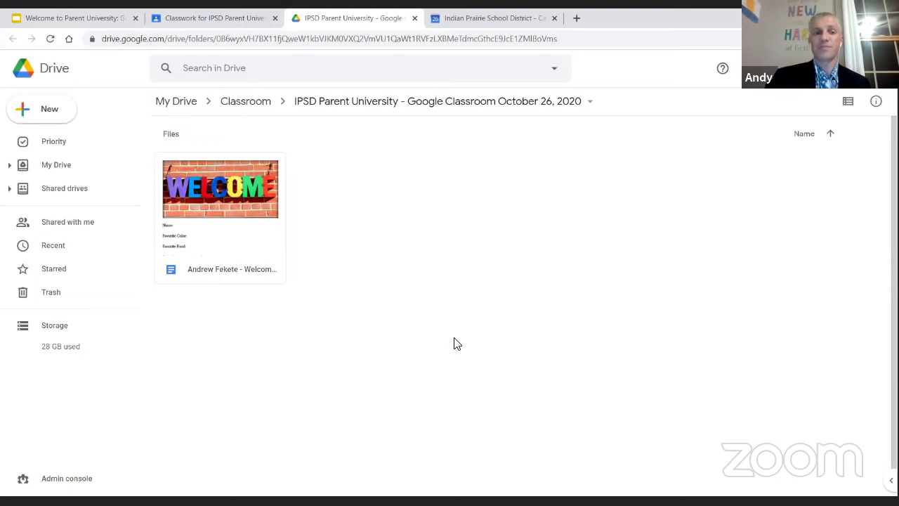
Back in Classroom, view the People and Stream pages, then return to Classwork
left_click(211, 17)
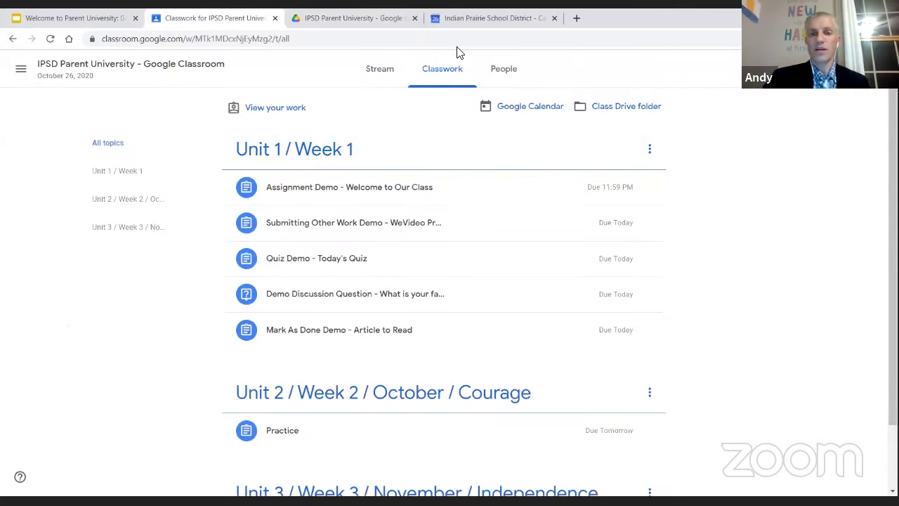
left_click(512, 83)
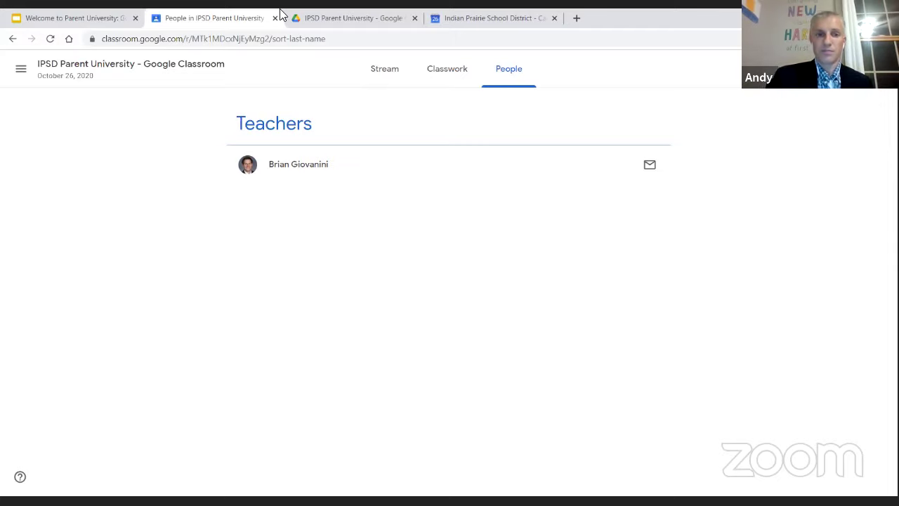
left_click(389, 83)
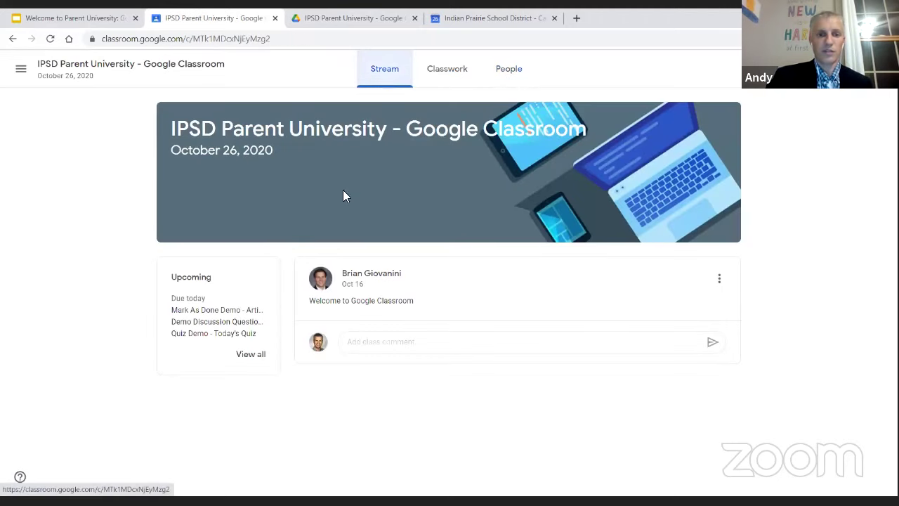
left_click(446, 90)
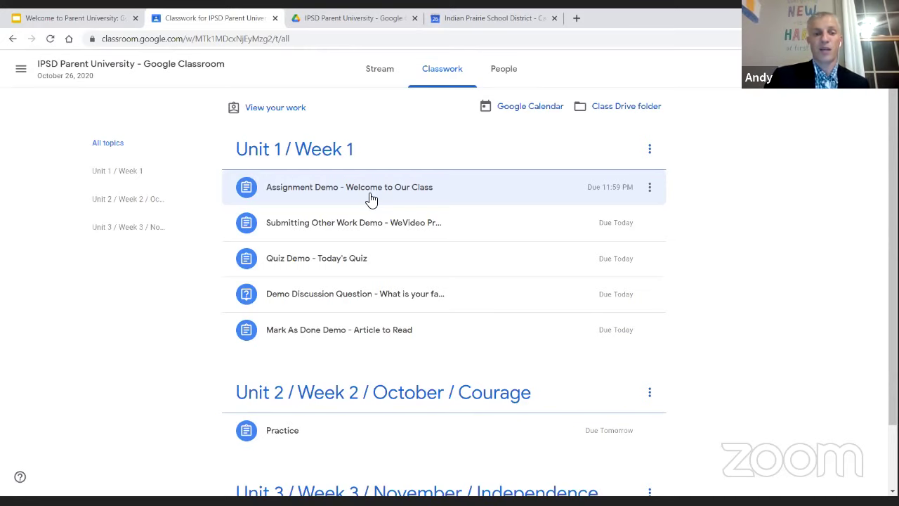
Open the Assignment Demo page and its attached Welcome Google Doc worksheet
left_click(371, 200)
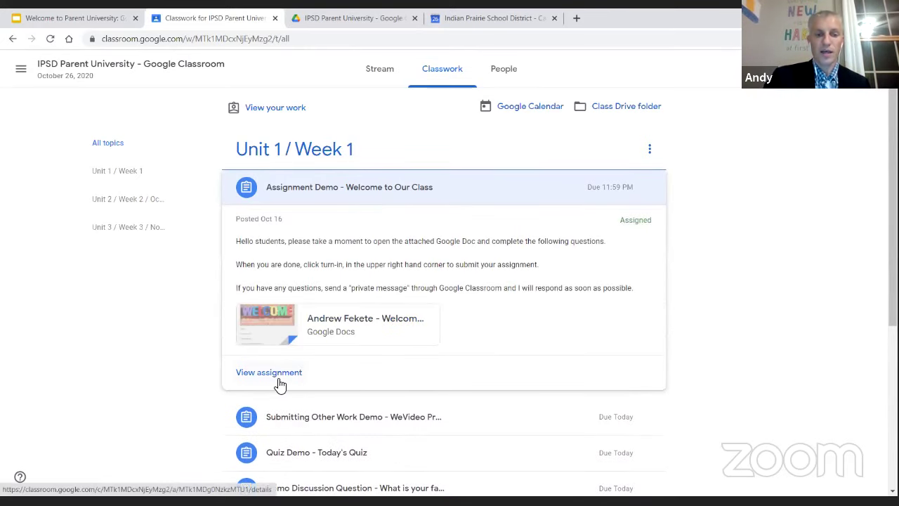
right_click(278, 383)
left_click(278, 382)
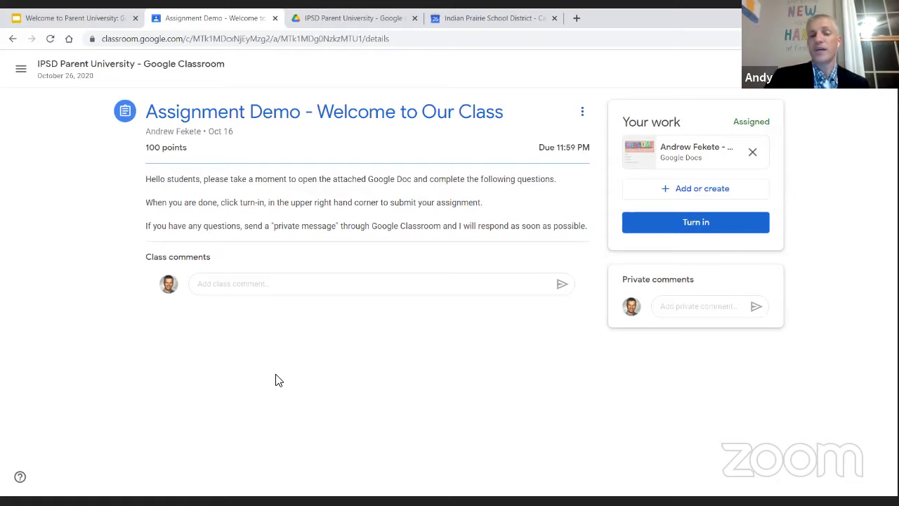
left_click(705, 153)
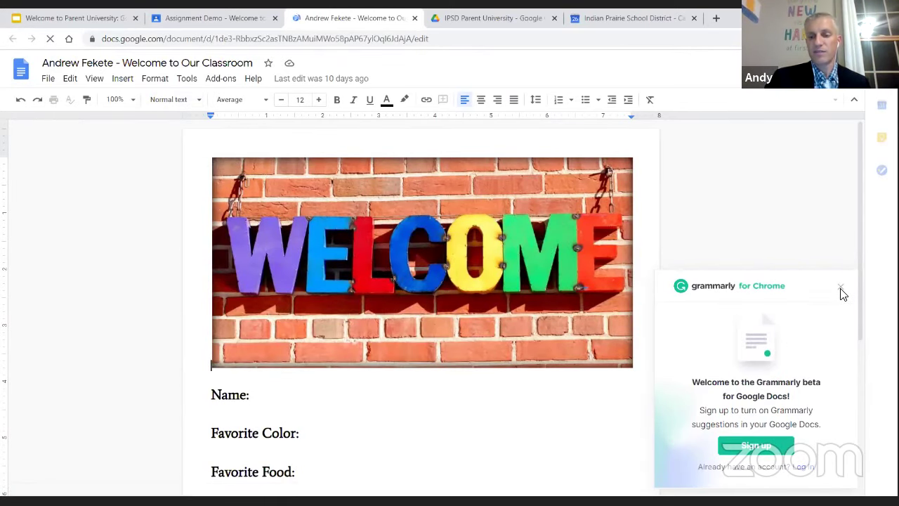
Dismiss the Grammarly popup and enter the student's name on the Name line
left_click(842, 293)
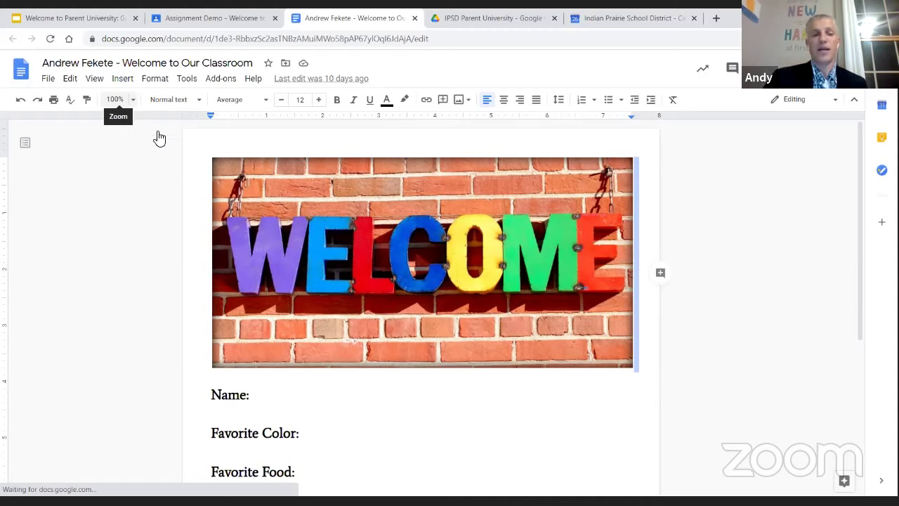
scroll(264, 277, "down", 2)
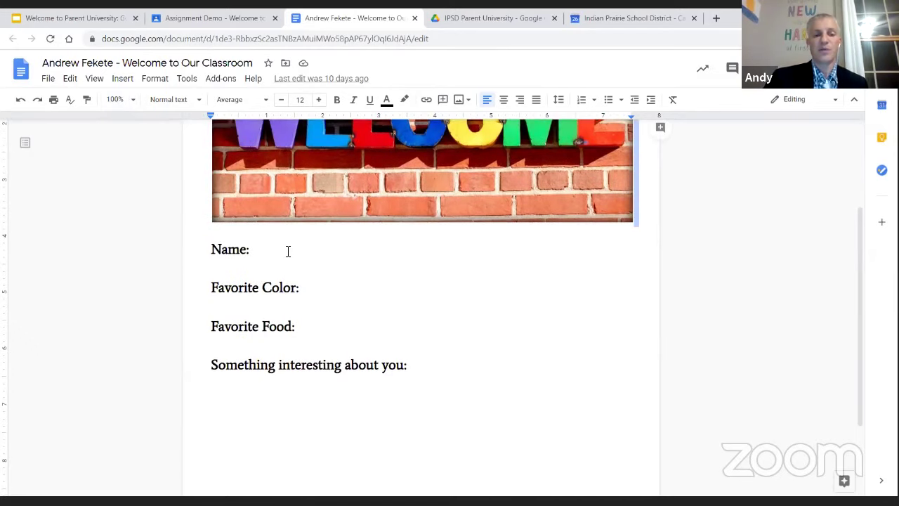
left_click(287, 250)
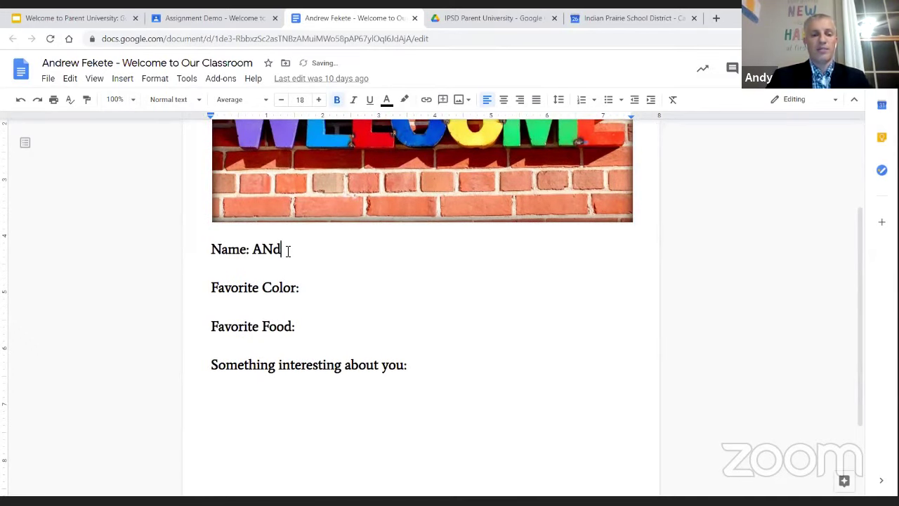
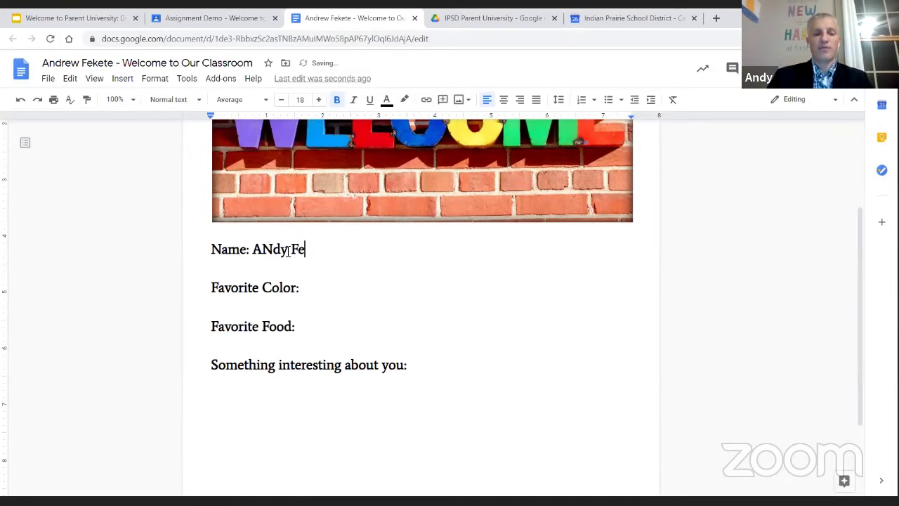
type("kee")
key("BackSpace")
key("BackSpace")
type("et")
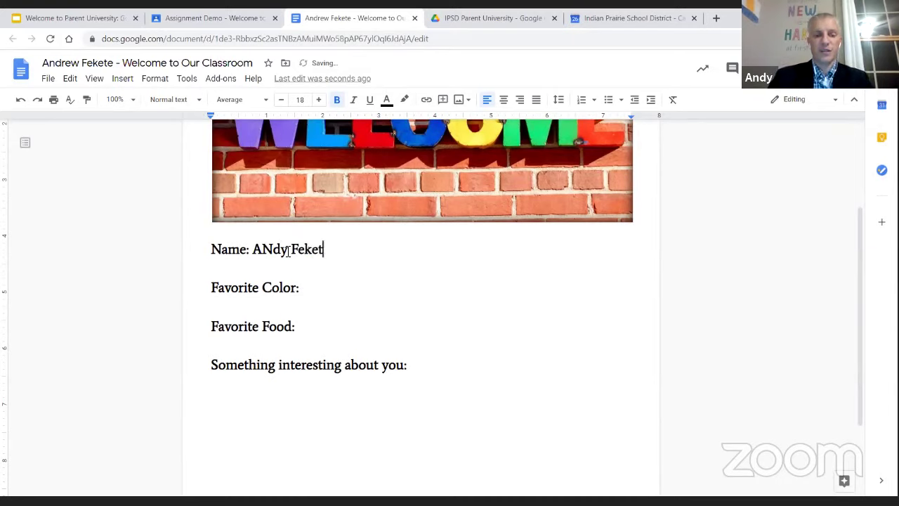
type("e")
key("Down")
Answer Blue, Pizza and 'I am a huge football fan!' for the remaining prompts
key("Down")
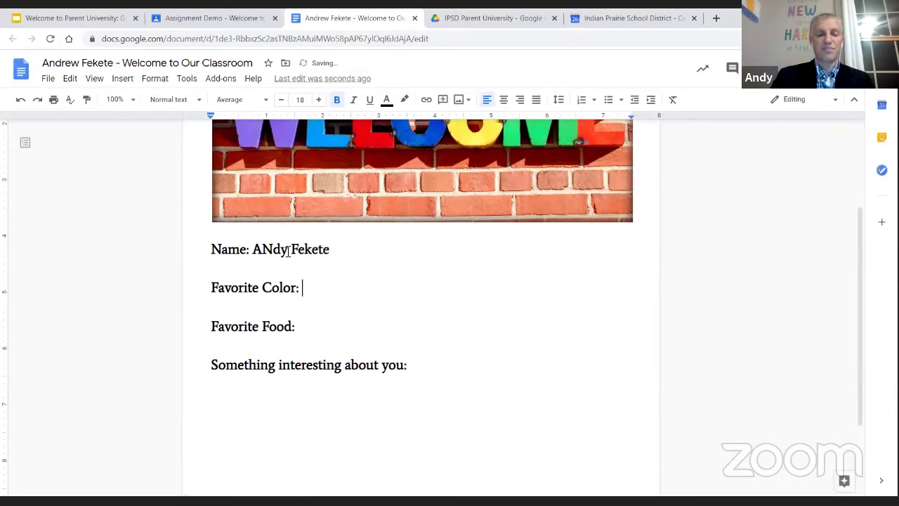
type("Blue")
key("Down")
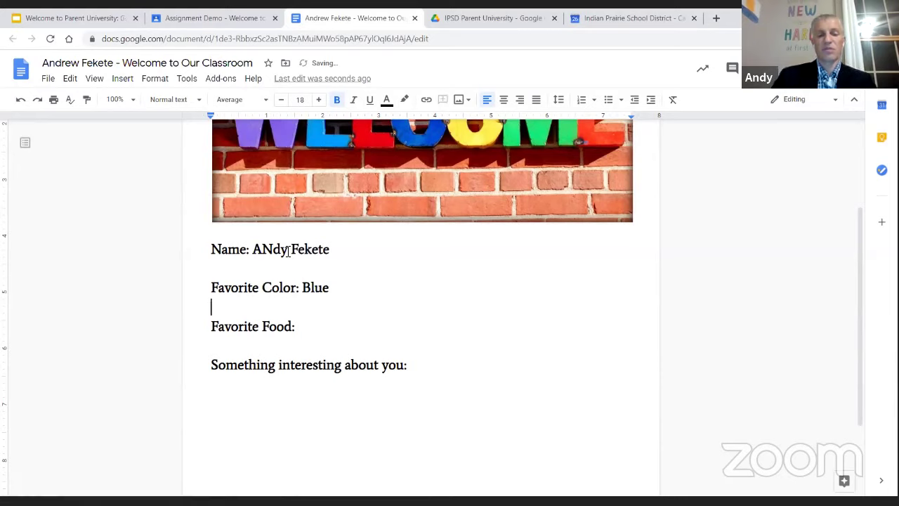
key("Down")
type("Pizza")
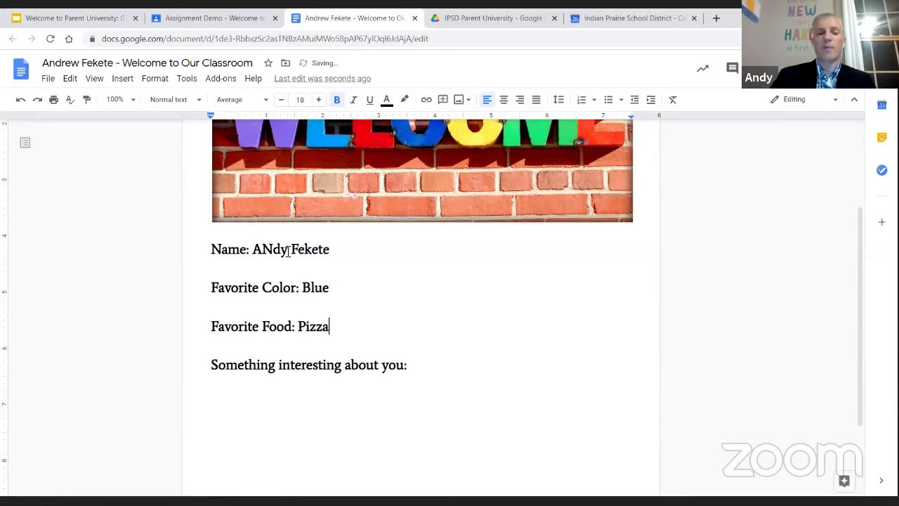
key("Down")
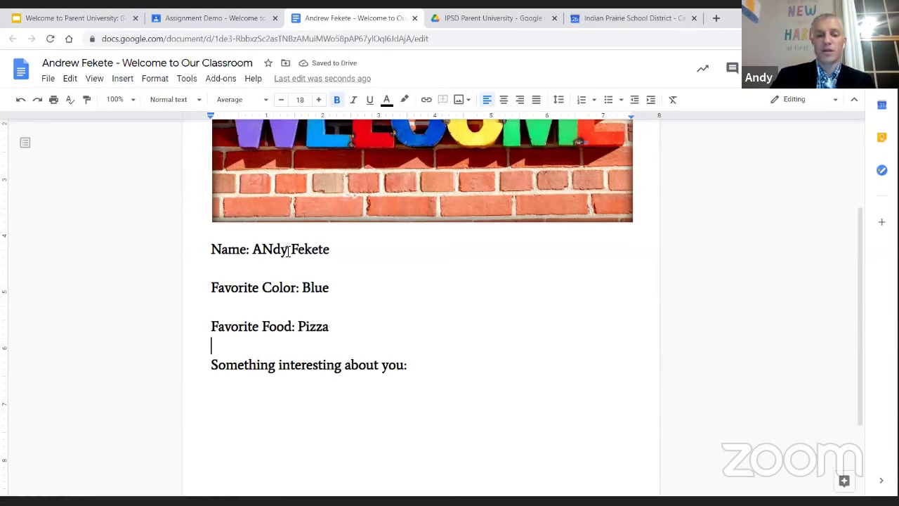
key("Down")
key("End")
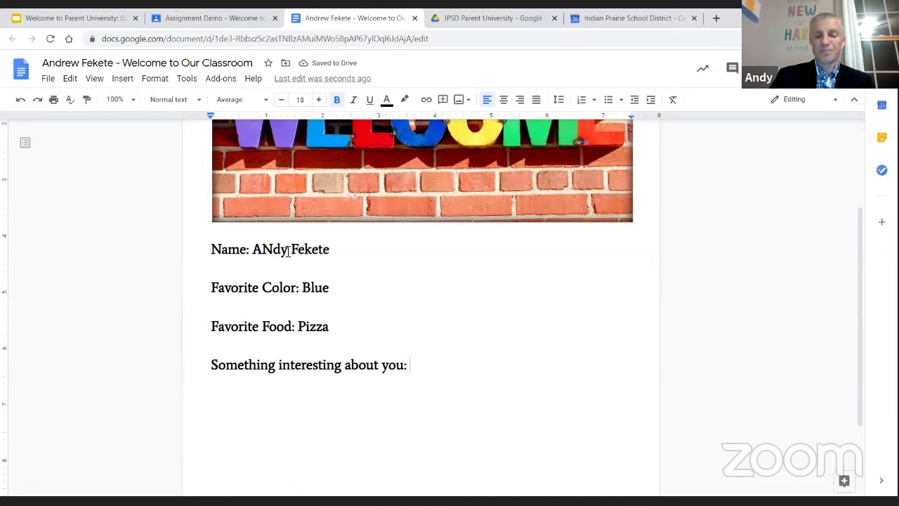
type("I am a huge foot")
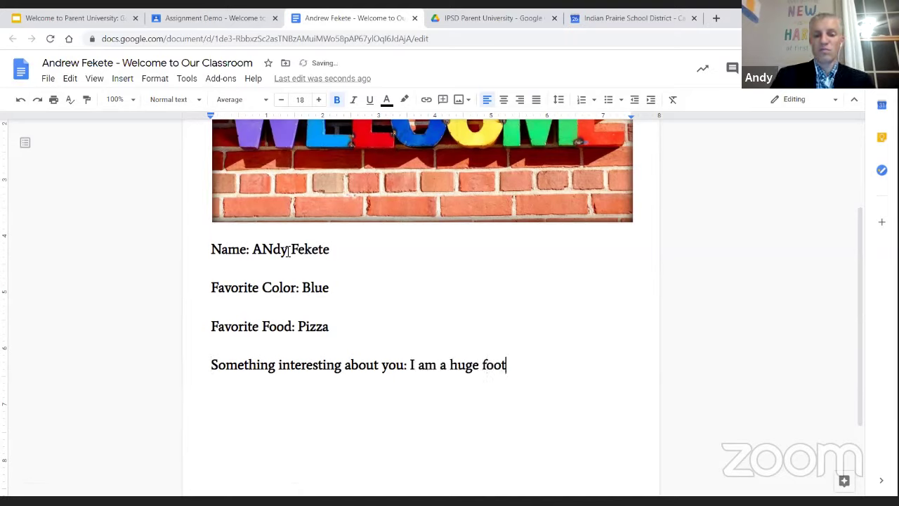
type("ball fan!")
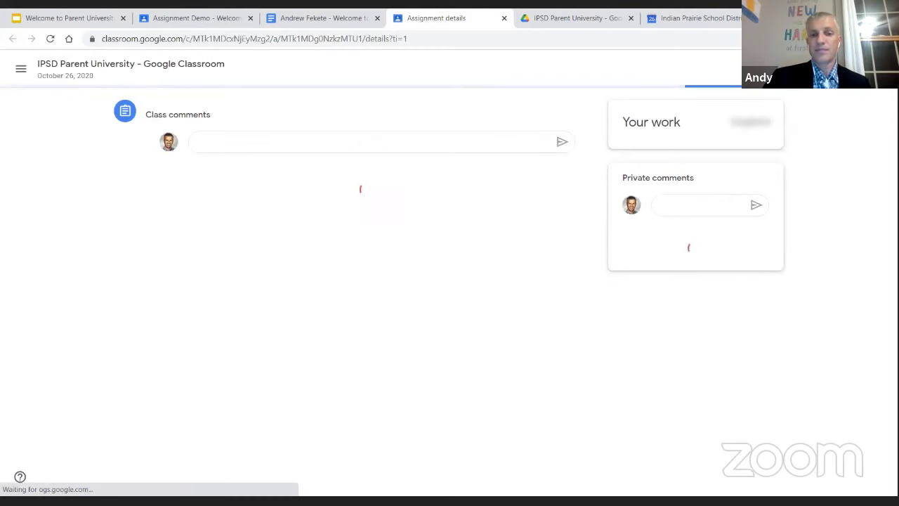
Turn in the Welcome to Our Class assignment with its completed worksheet
left_click(696, 222)
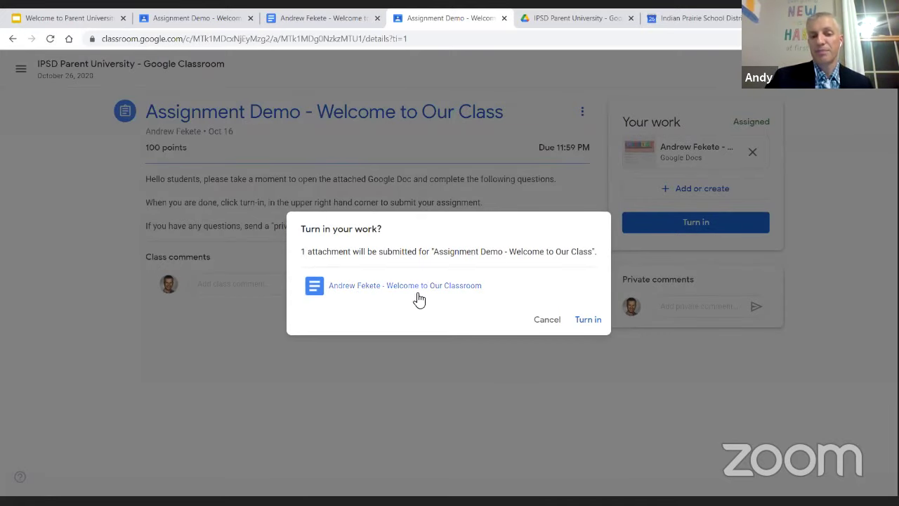
left_click(589, 320)
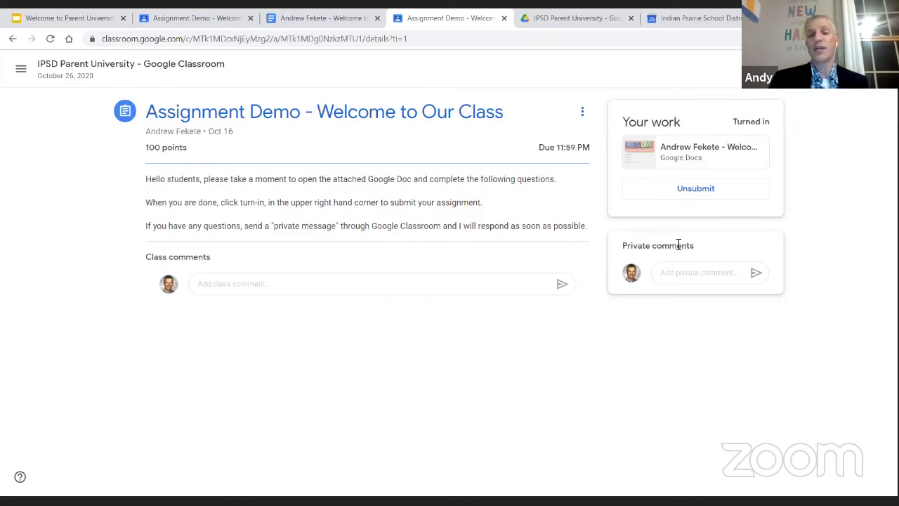
Start a private comment, then go through the class Stream back to Classwork
left_click(679, 274)
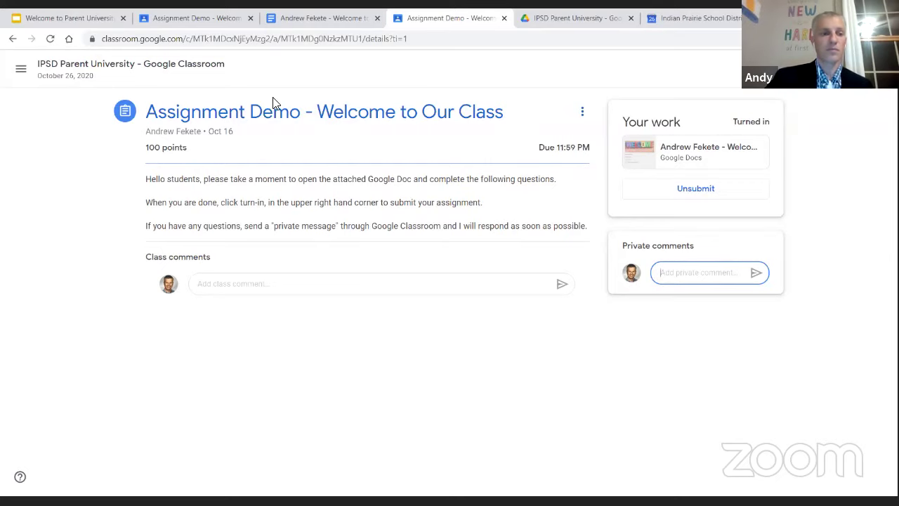
left_click(77, 73)
left_click(451, 72)
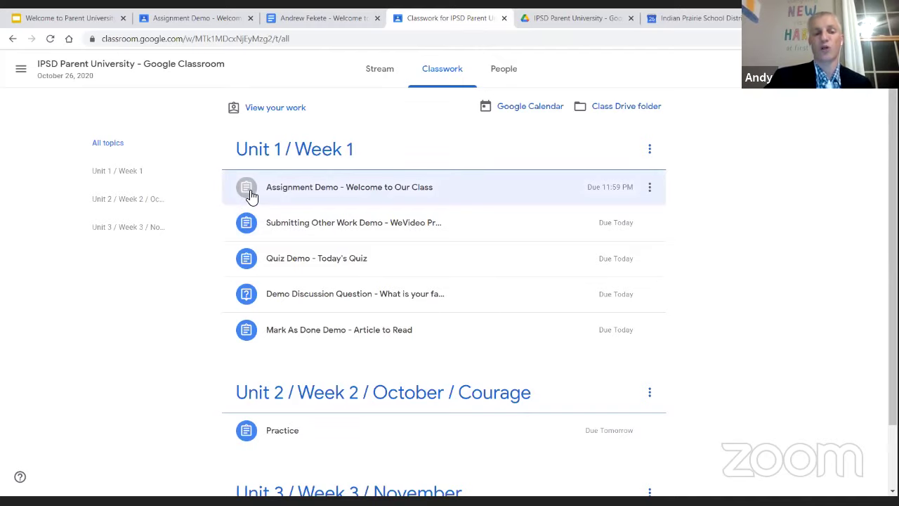
Expand the Submitting Other Work Demo - WeVideo Project item and open its page
left_click(337, 228)
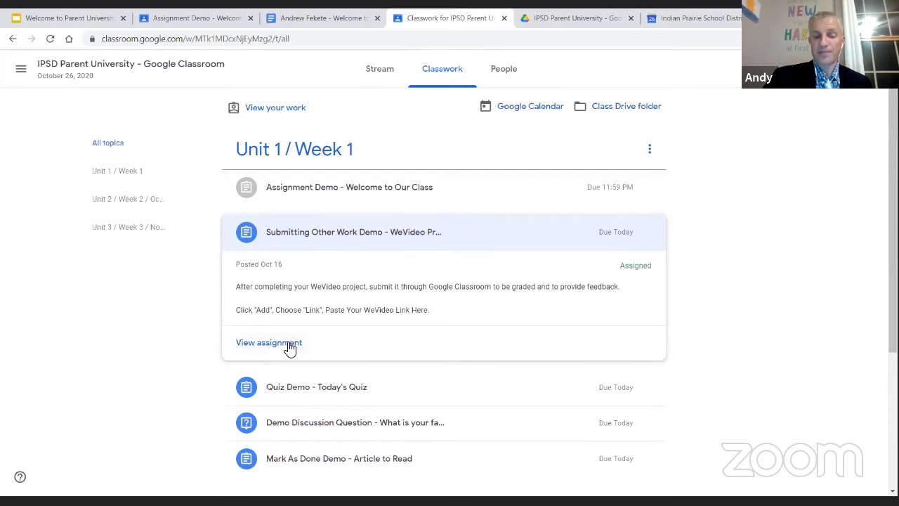
left_click(291, 348)
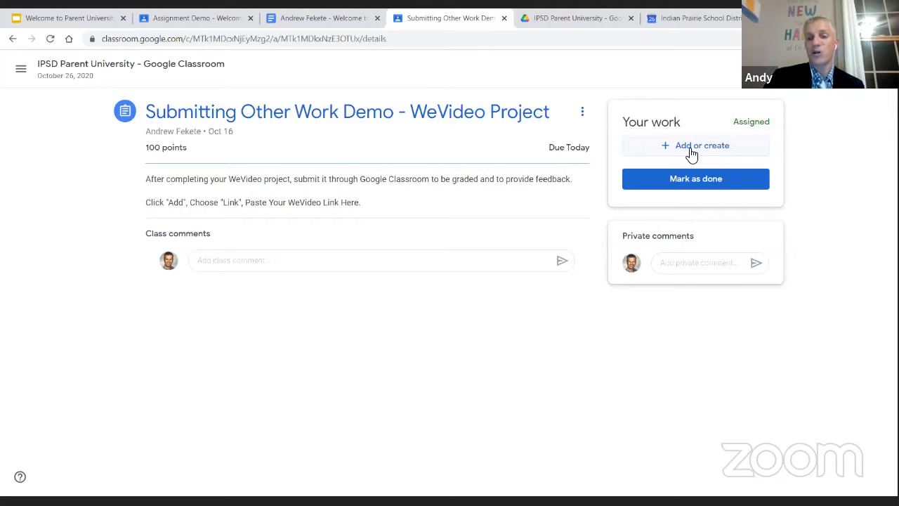
left_click(692, 146)
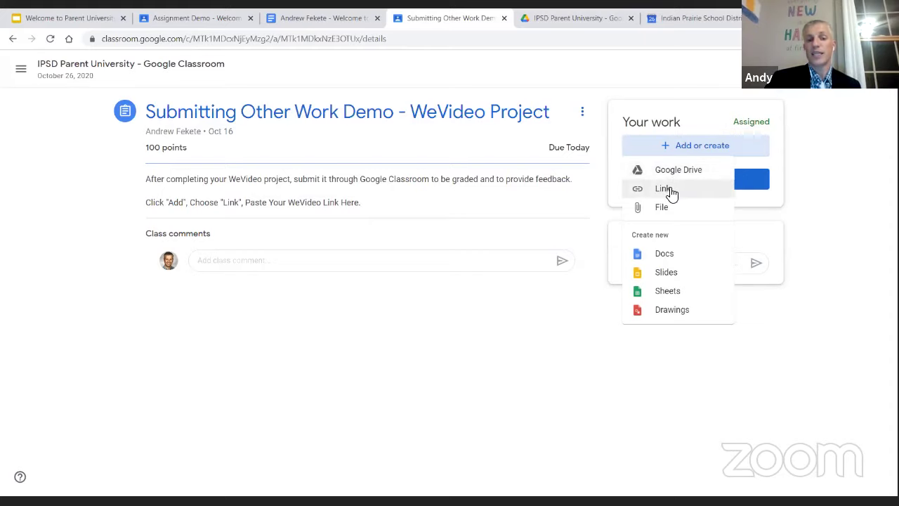
left_click(665, 190)
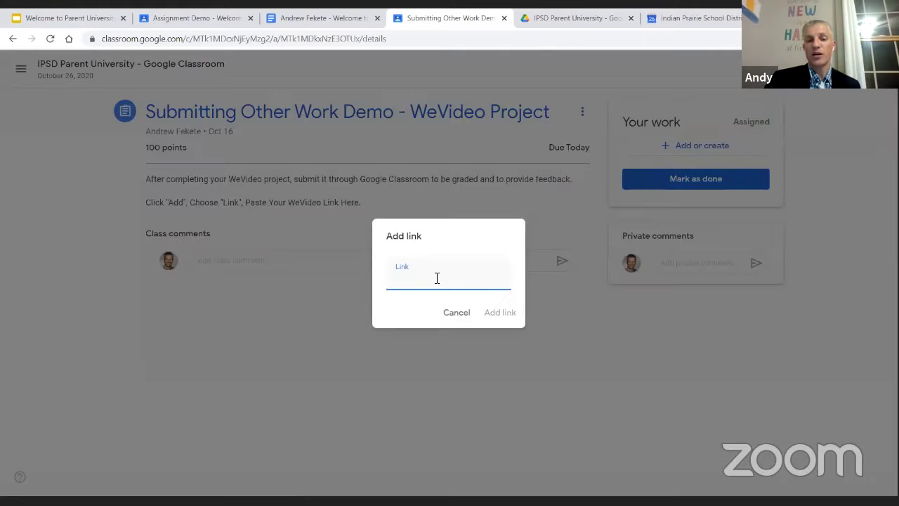
type("www.")
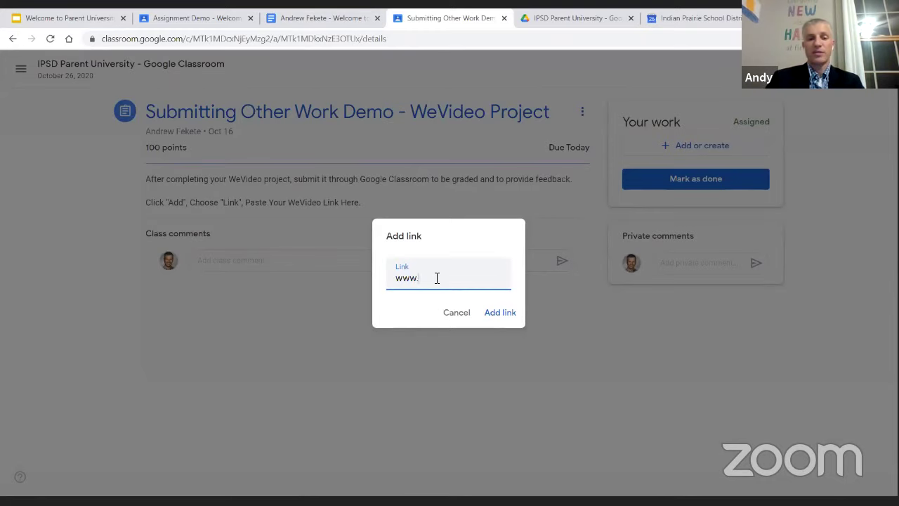
type("wevideo.com")
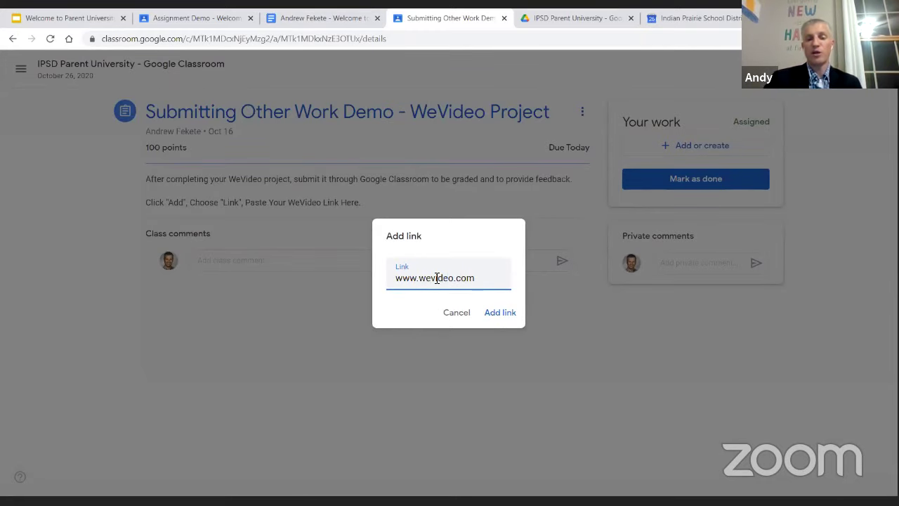
left_click(502, 313)
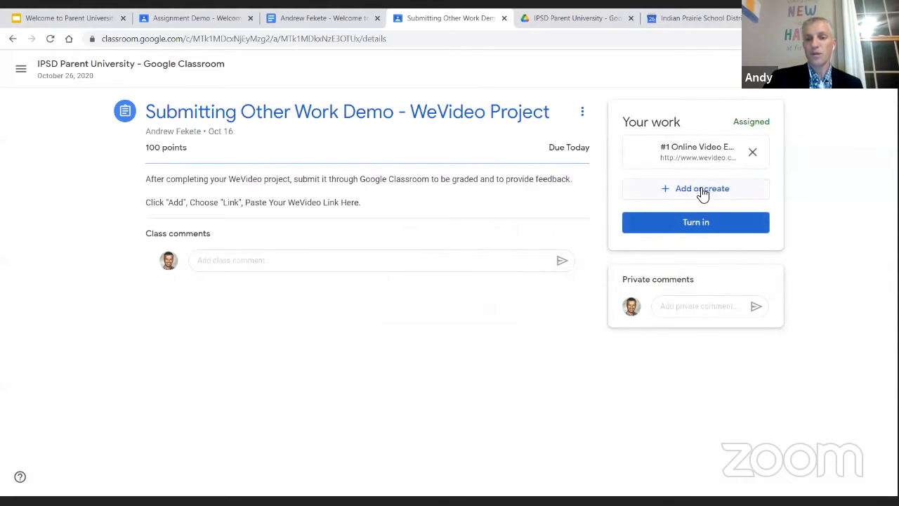
left_click(698, 190)
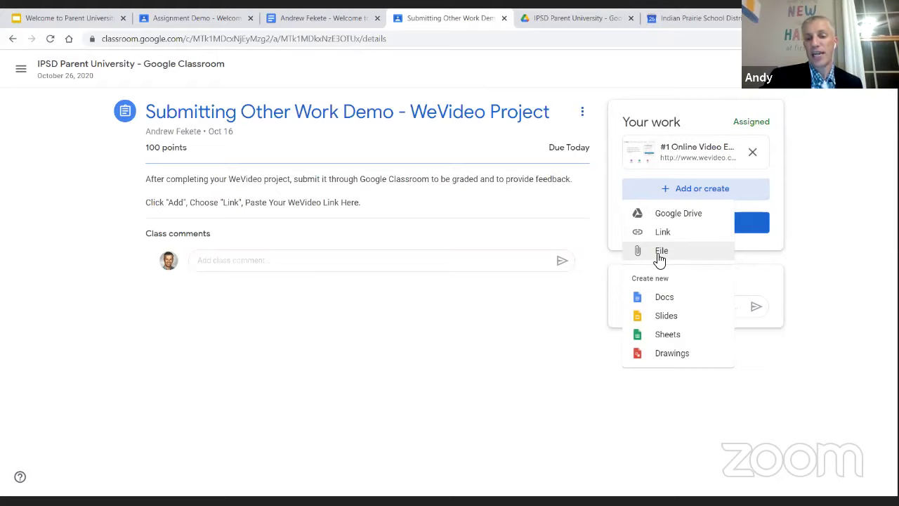
left_click(660, 258)
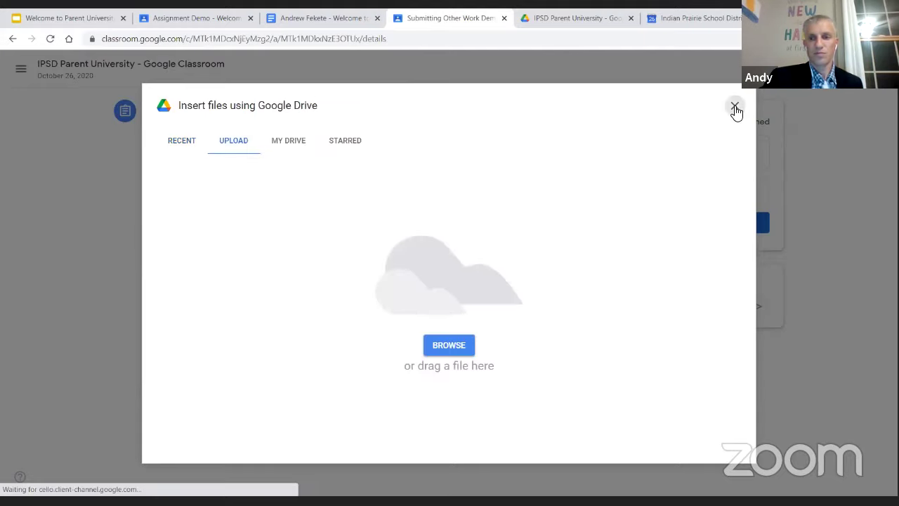
left_click(735, 107)
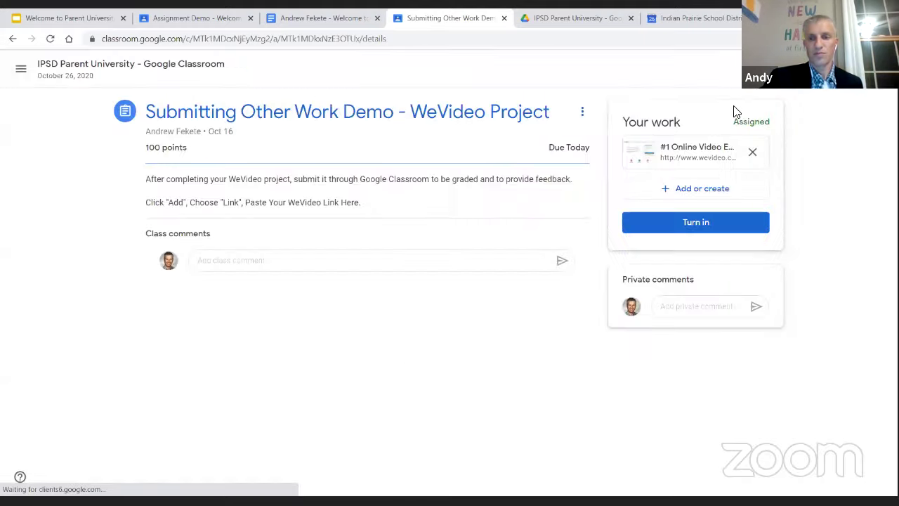
left_click(683, 189)
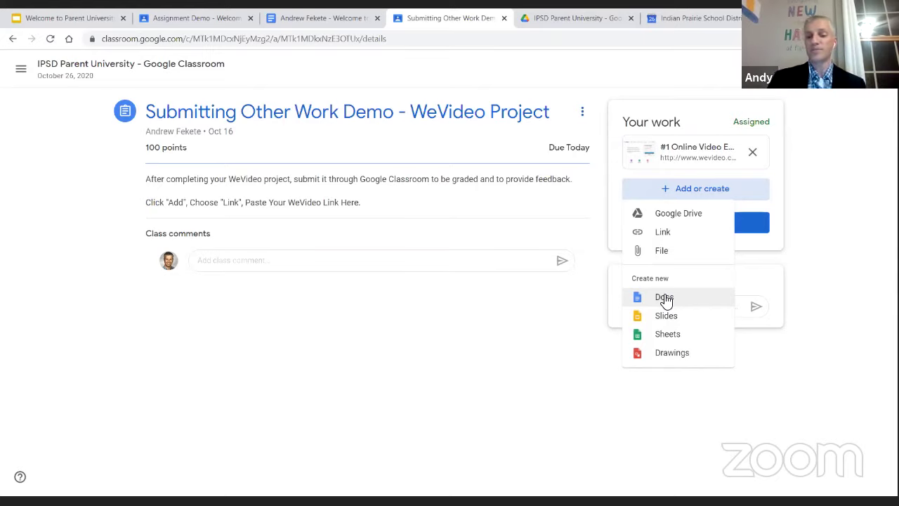
left_click(582, 346)
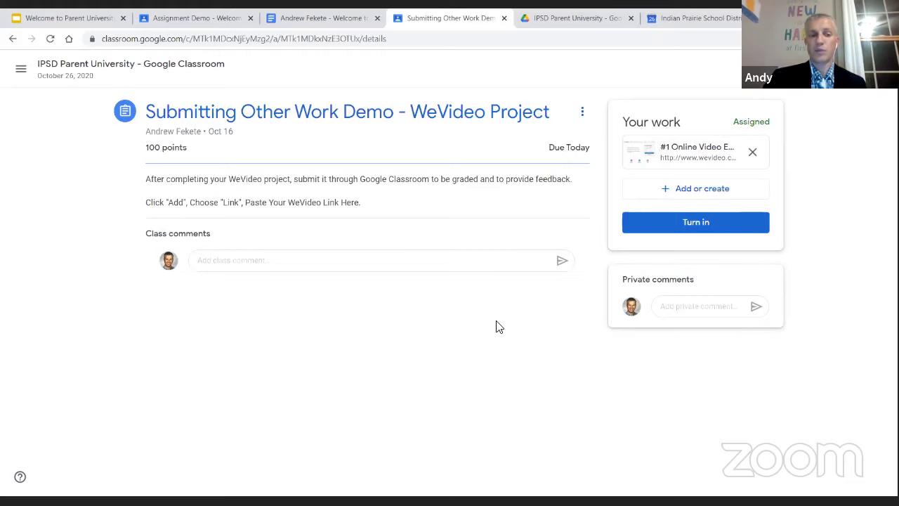
Turn in the WeVideo Project assignment with the wevideo.com link
left_click(701, 230)
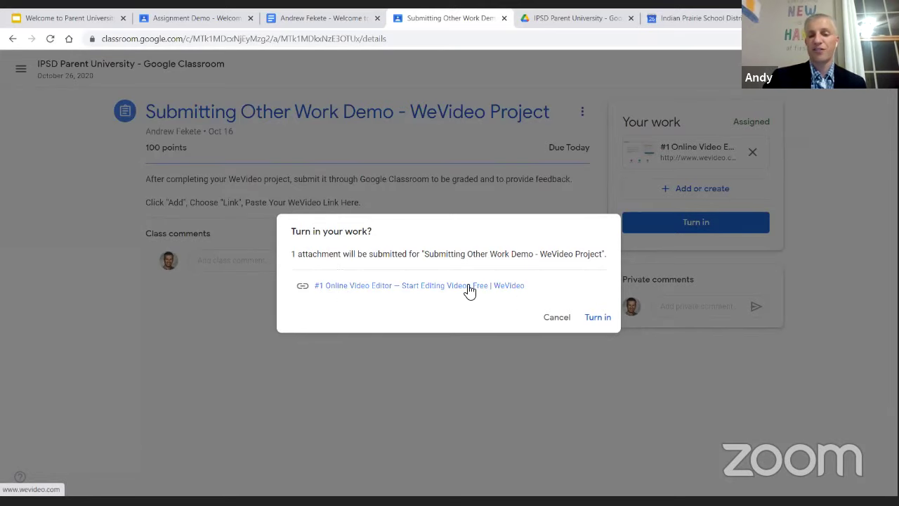
left_click(608, 320)
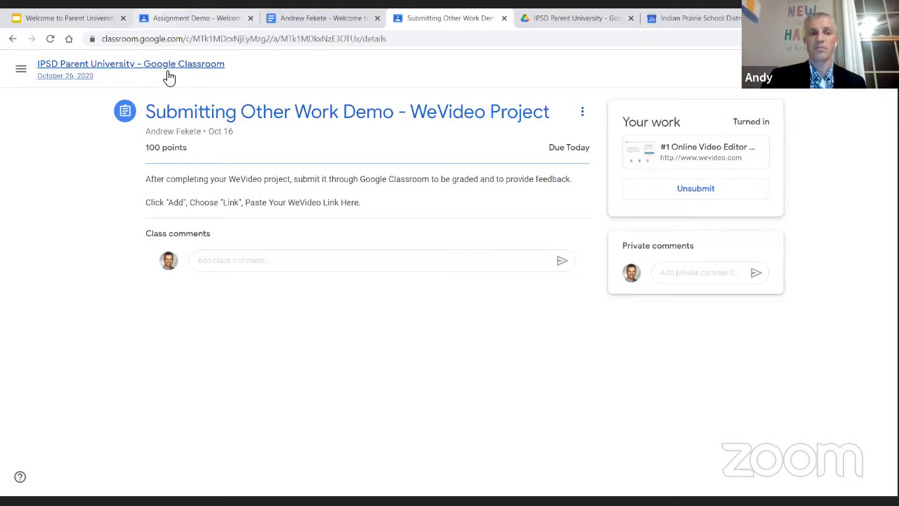
Go back to the class's Classwork list and expand Quiz Demo - Today's Quiz to show its Demo Classroom Quiz form
left_click(194, 70)
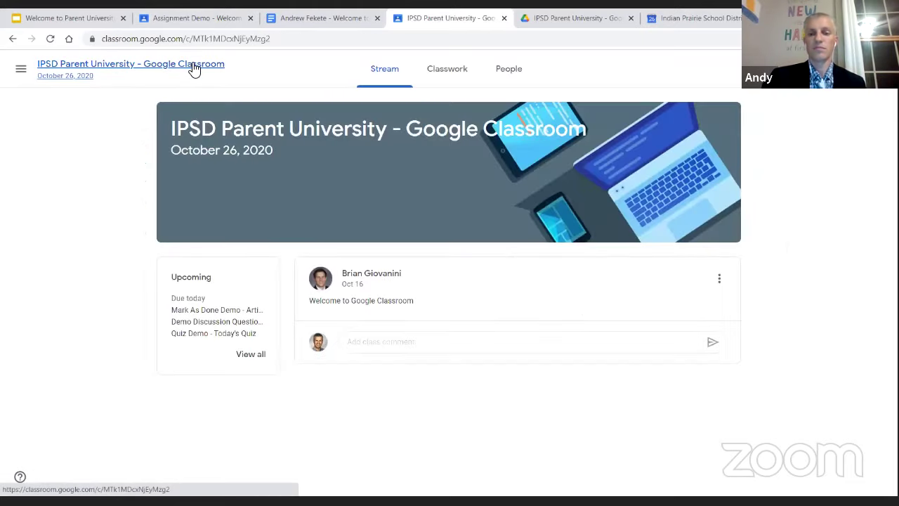
left_click(448, 83)
scroll(302, 316, "down", 2)
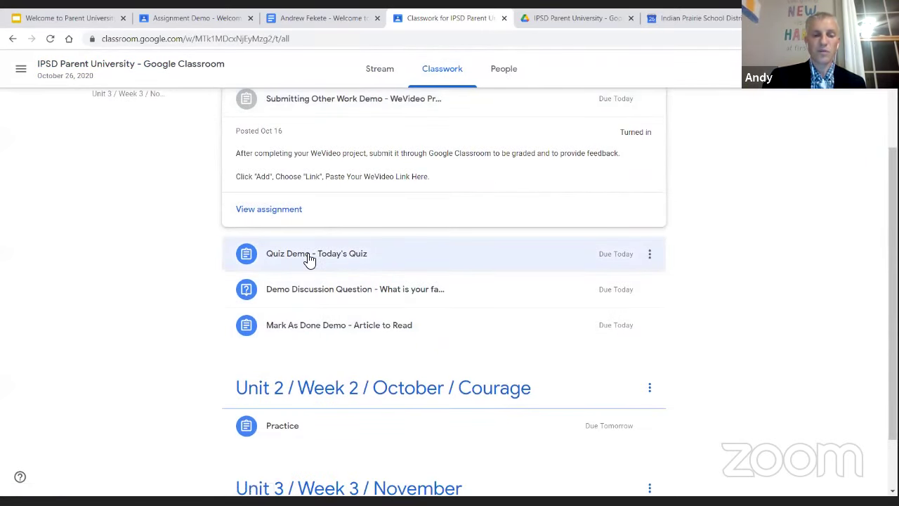
left_click(309, 254)
scroll(309, 260, "down", 2)
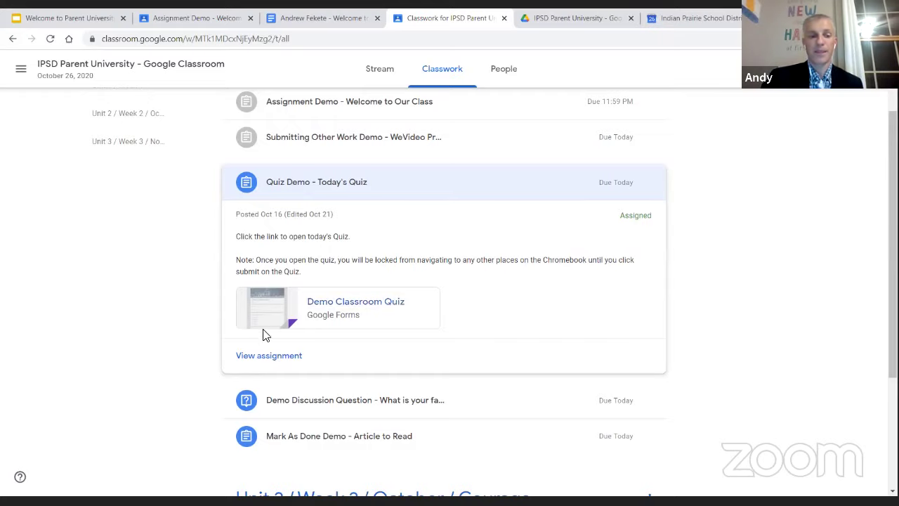
Open the quiz assignment and launch its Demo Classroom Quiz Google Form
left_click(274, 354)
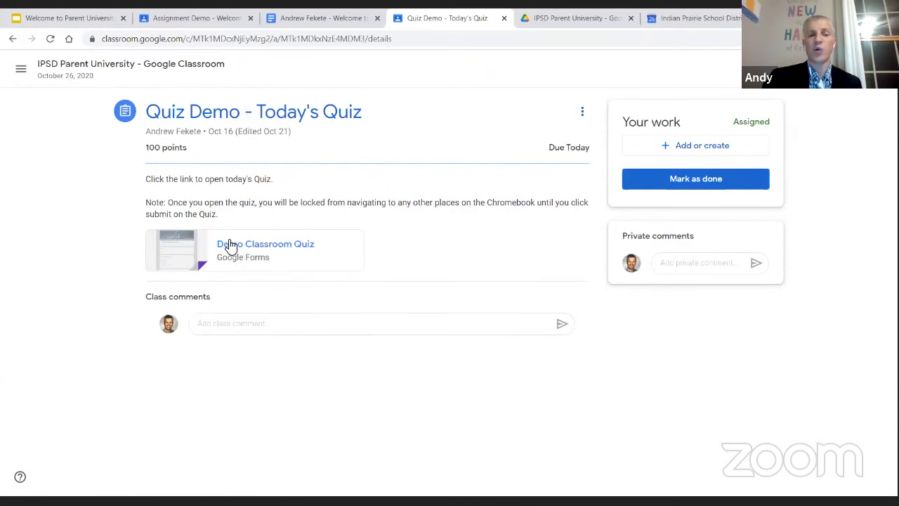
left_click(273, 250)
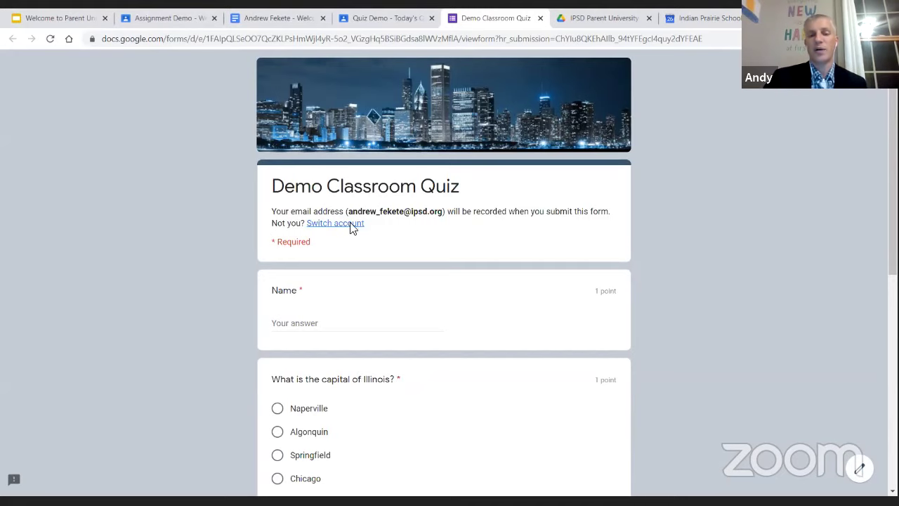
Enter the student's name and answer Springfield as the capital of Illinois
scroll(367, 316, "down", 1)
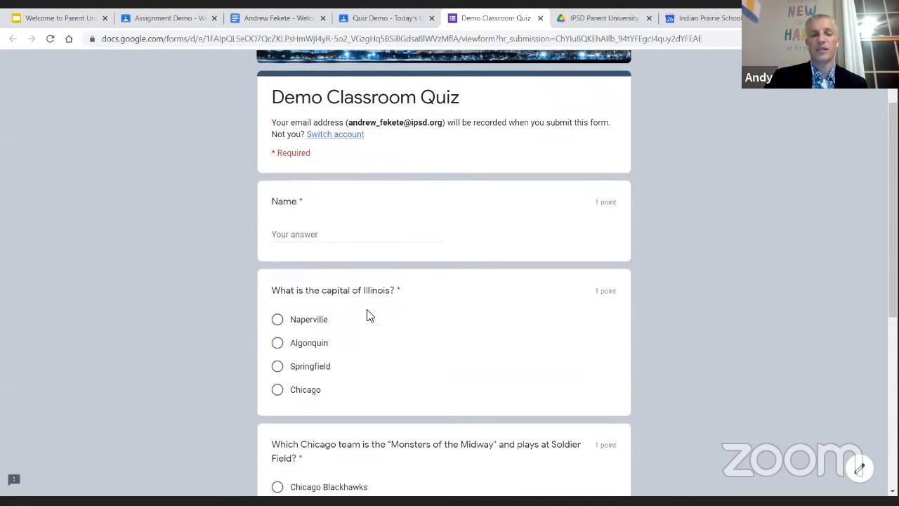
left_click(329, 233)
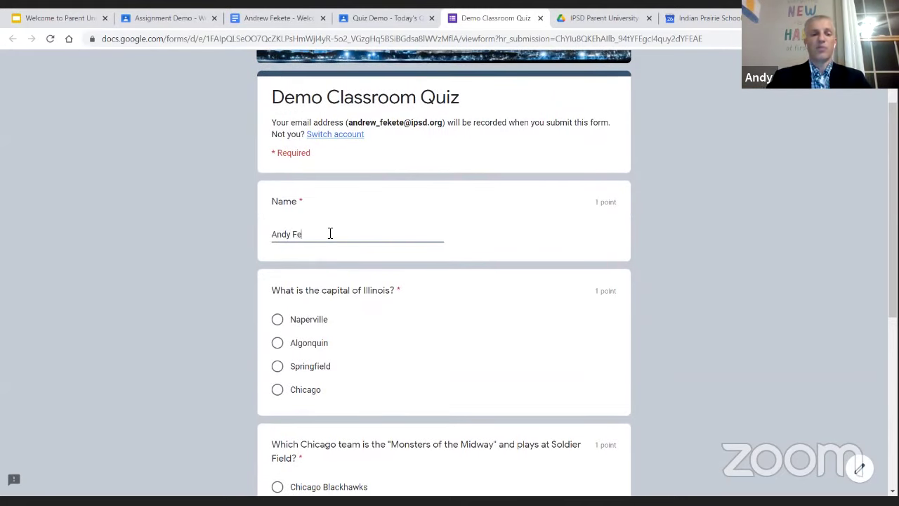
right_click(407, 319)
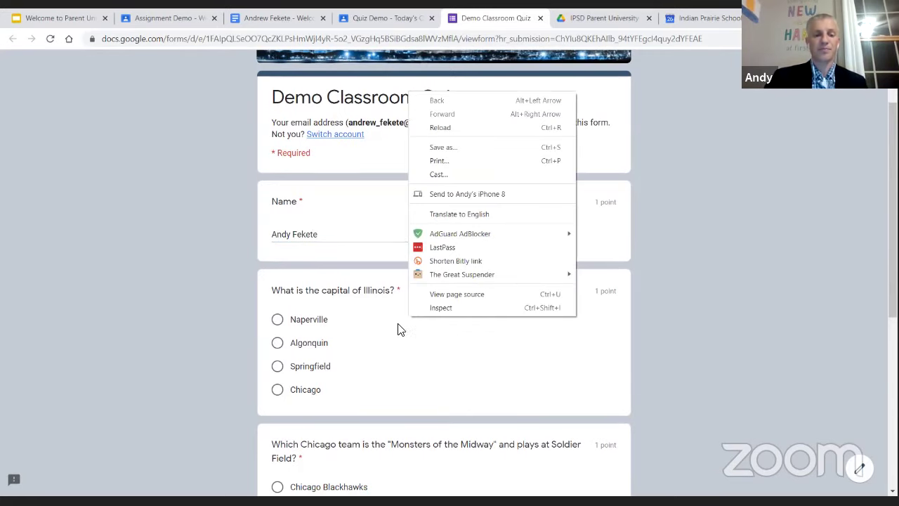
double_click(359, 365)
scroll(293, 283, "down", 3)
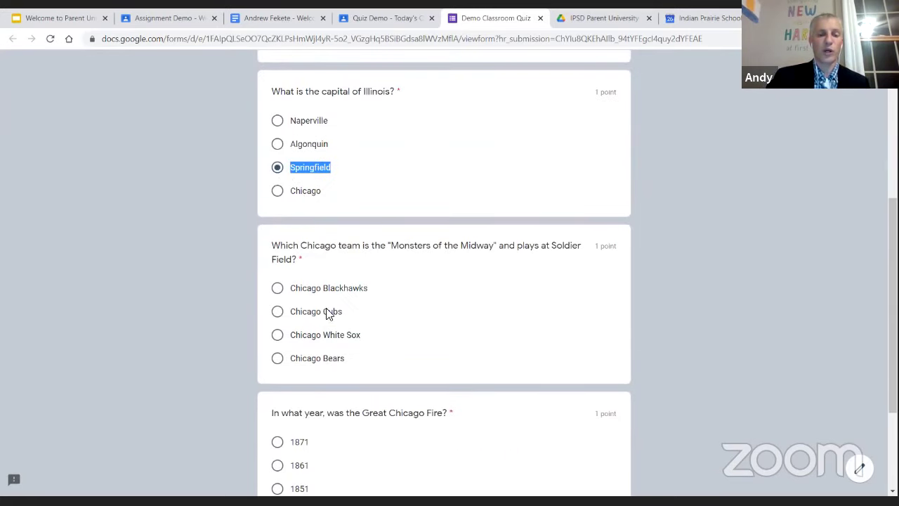
left_click(214, 328)
Choose Chicago Bears and 1871 for the remaining questions, then submit the quiz
scroll(212, 329, "down", 1)
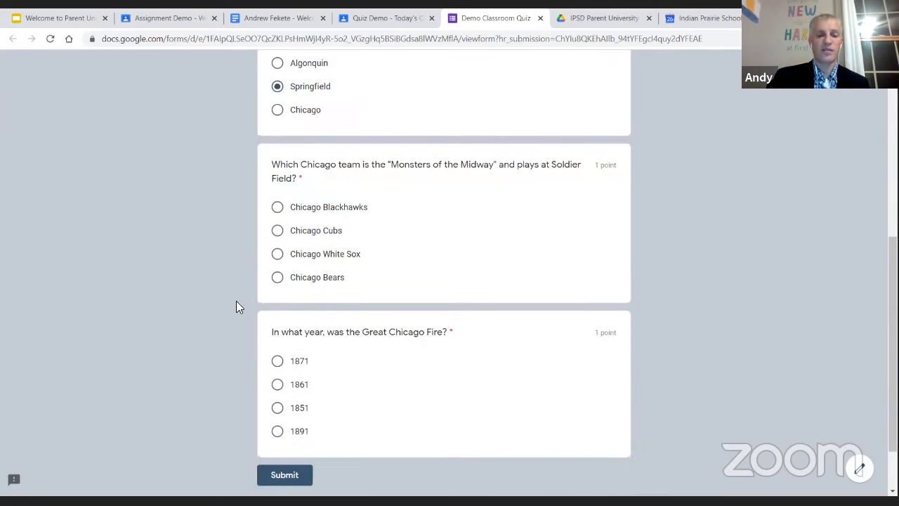
left_click(313, 274)
scroll(211, 351, "down", 1)
scroll(201, 367, "down", 1)
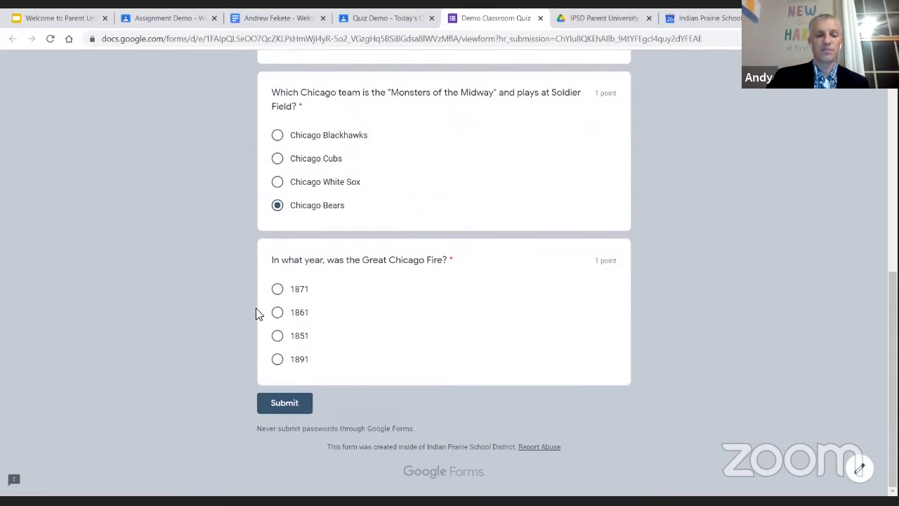
left_click(301, 288)
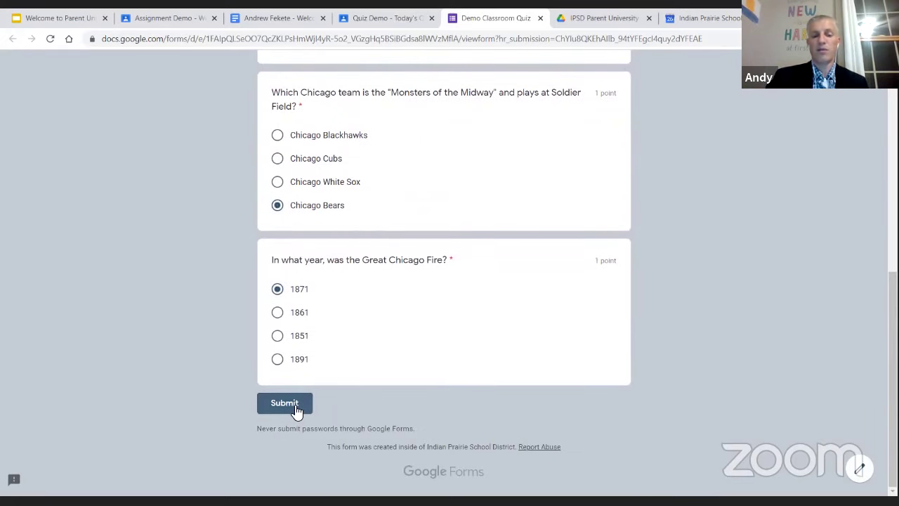
left_click(295, 405)
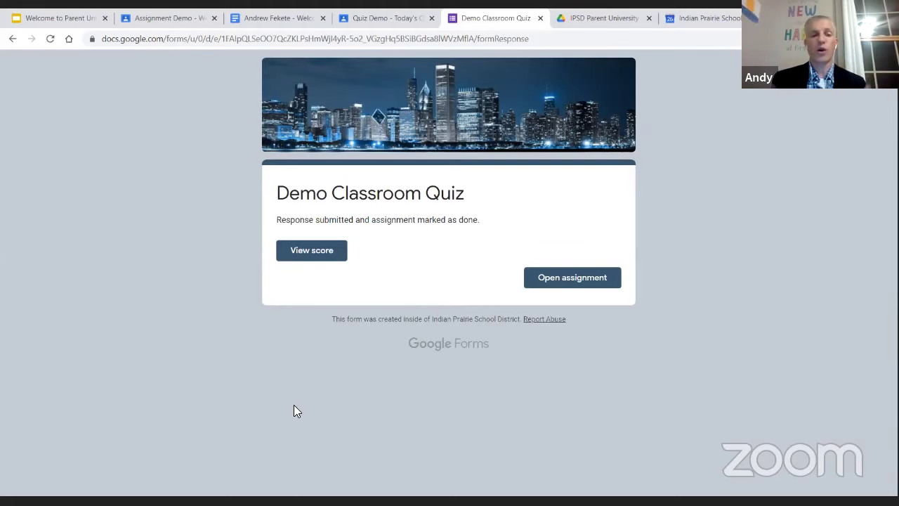
Open the Quiz Demo - Today's Quiz assignment in Classroom from the form's confirmation page
left_click(576, 279)
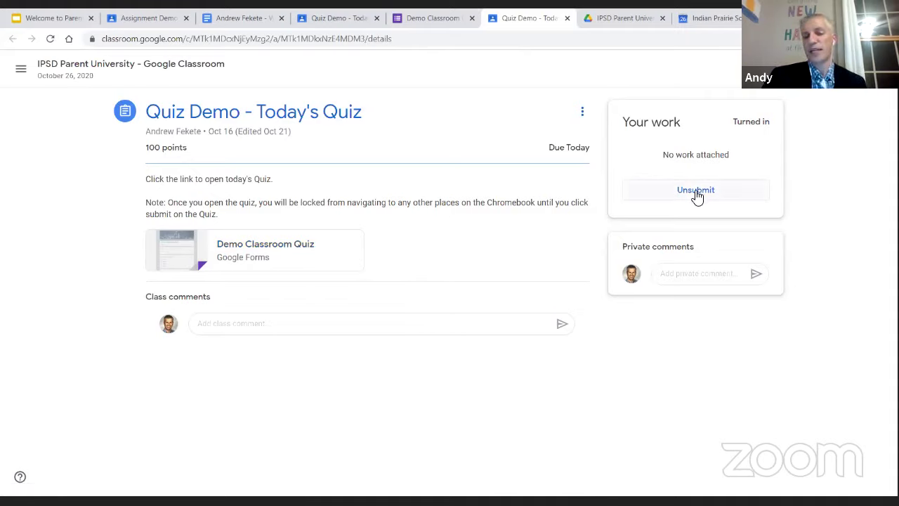
left_click(694, 273)
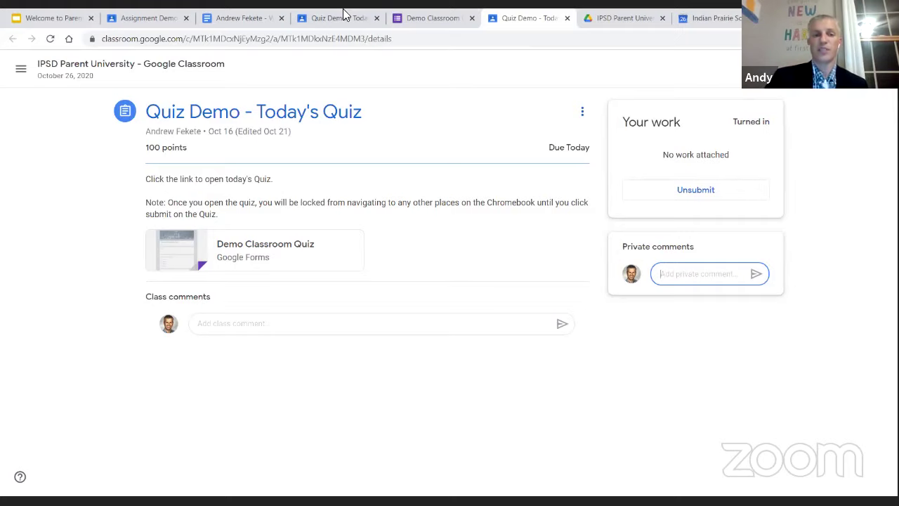
Return to the class's Classwork list and expand the Demo Discussion Question post
left_click(110, 68)
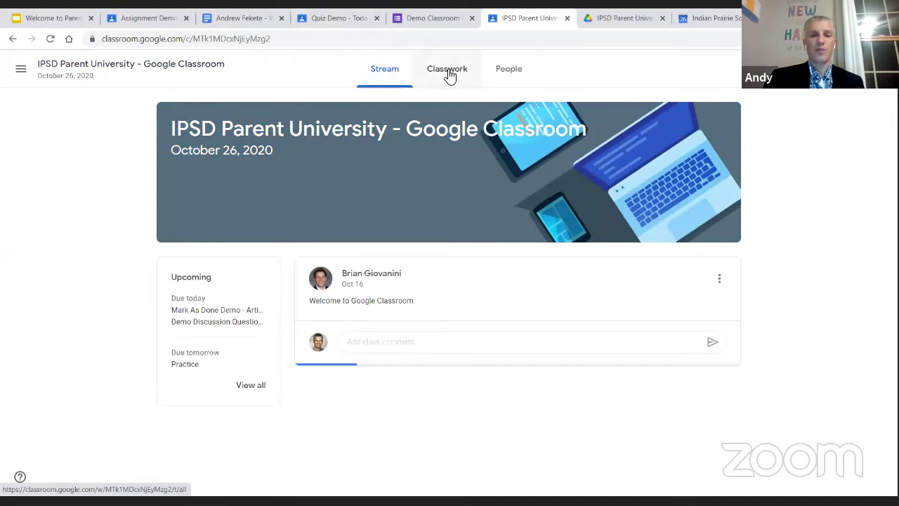
left_click(450, 74)
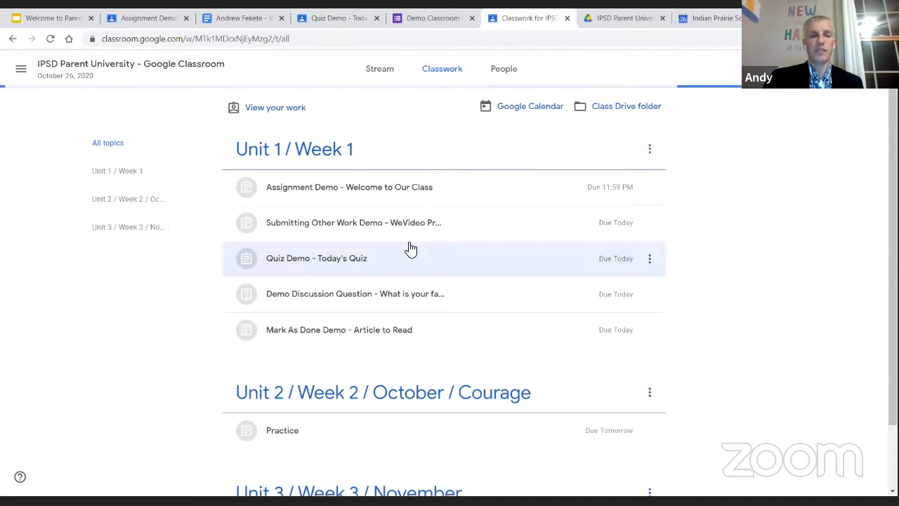
scroll(746, 341, "down", 2)
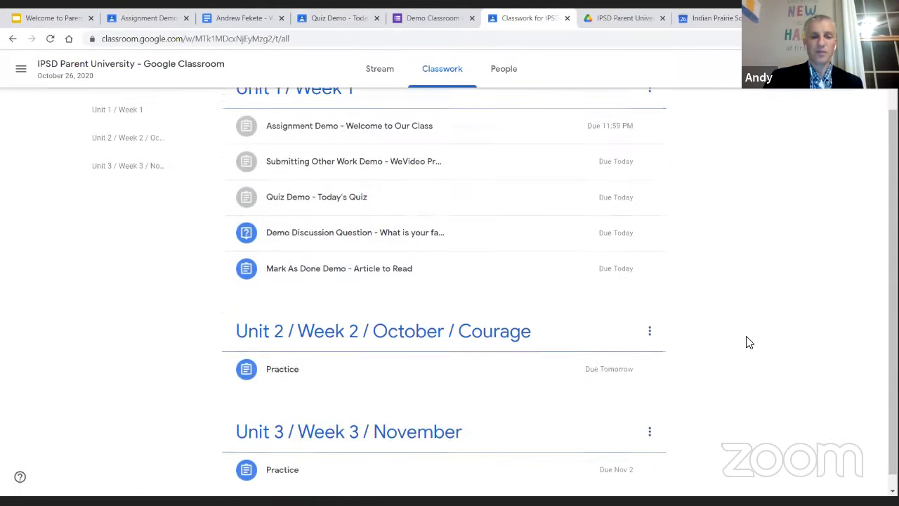
left_click(354, 224)
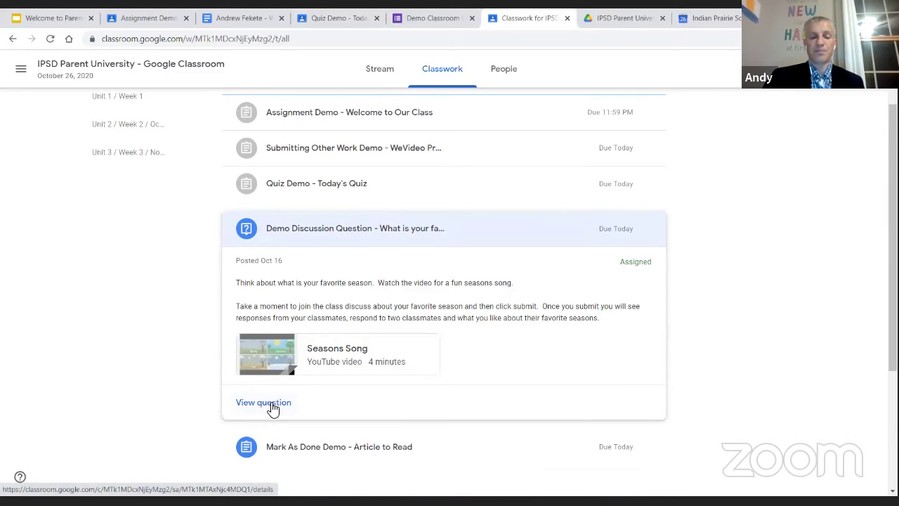
Open the full Demo Discussion Question page and point out its instructions and Assigned status
left_click(272, 407)
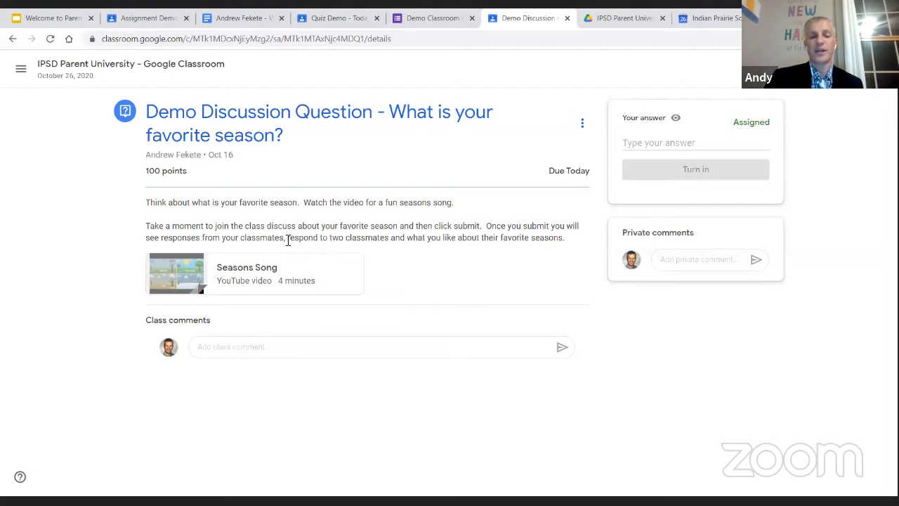
left_click_drag(287, 239, 569, 238)
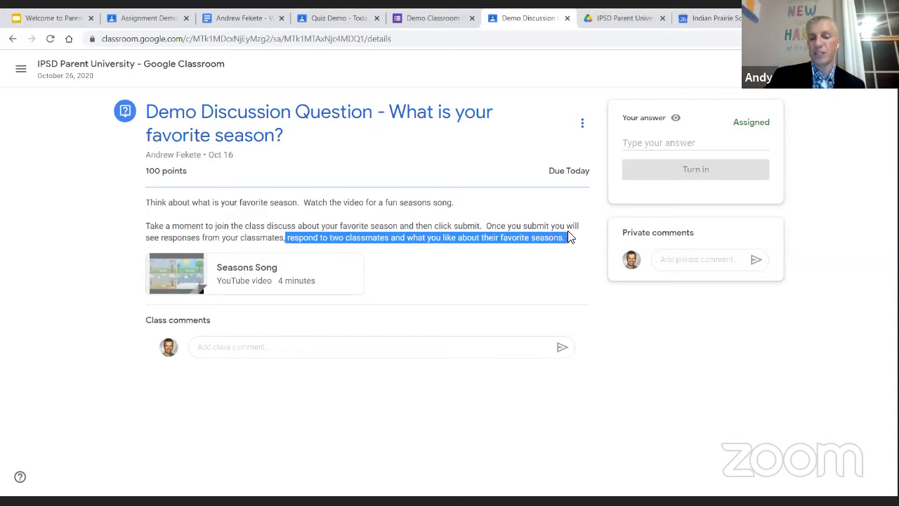
left_click(569, 238)
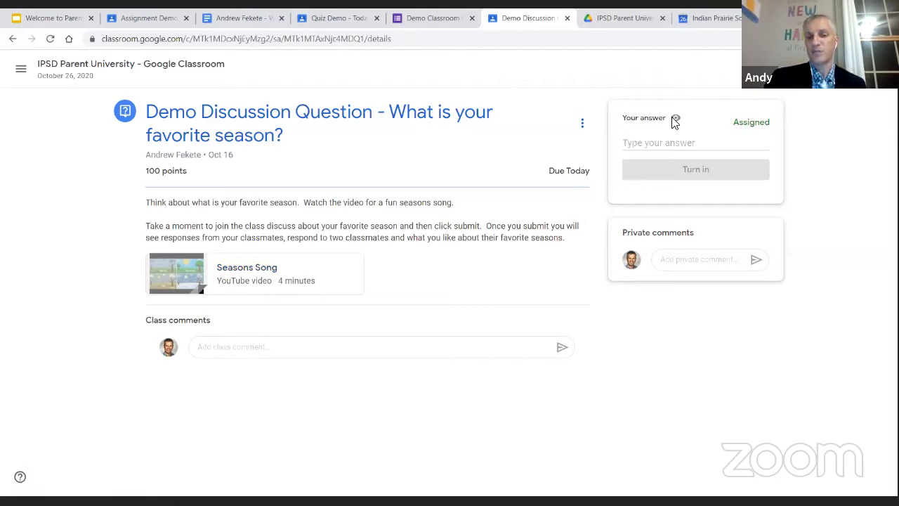
mouse_move(676, 119)
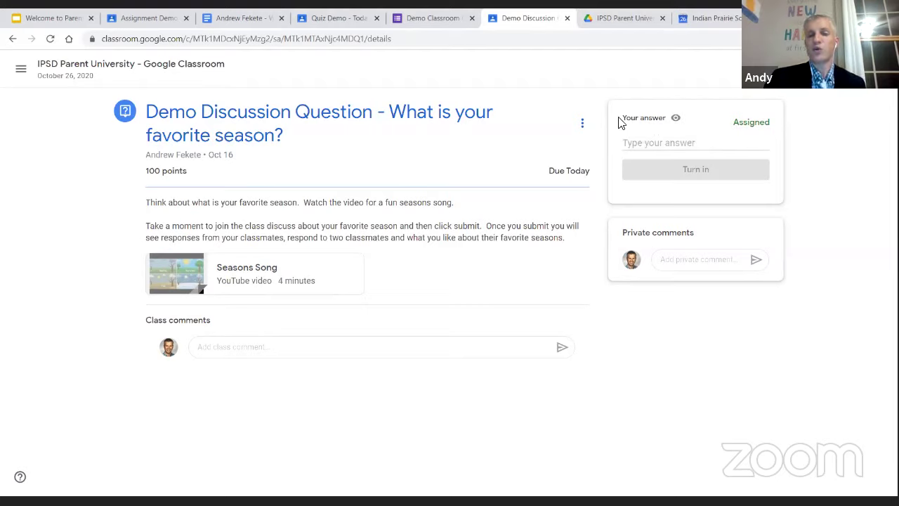
left_click_drag(618, 125, 664, 117)
left_click(665, 117)
mouse_move(676, 120)
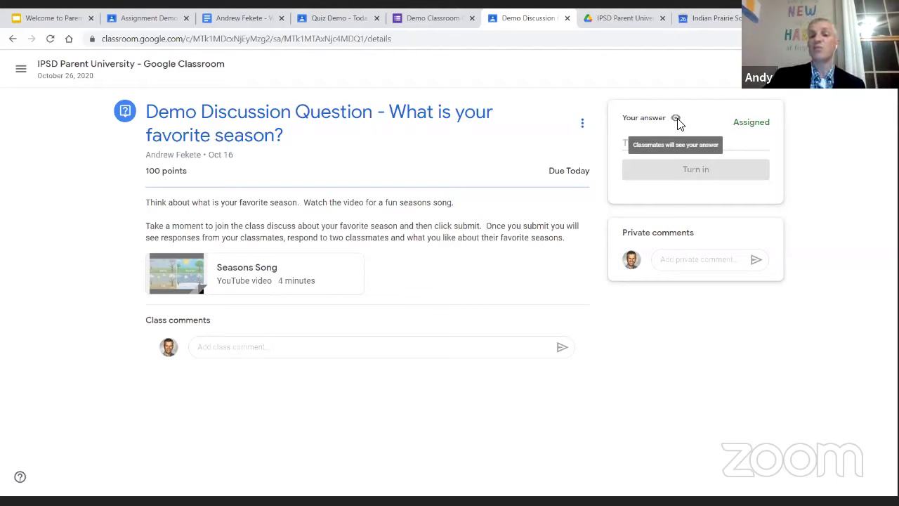
Write the answer 'Summer is my favorite season.', removing the extra text, and start turning it in
left_click(656, 149)
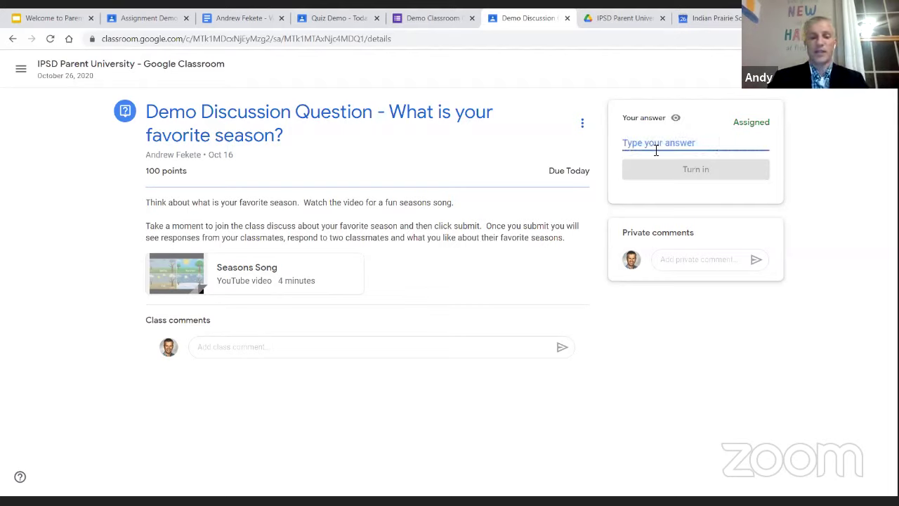
type("Summer is my")
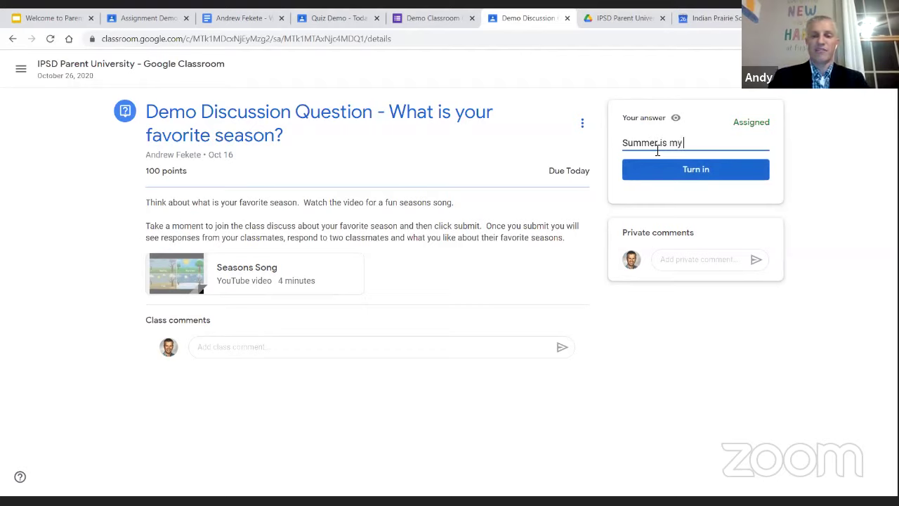
type(" favorite s")
key("BackSpace")
key("BackSpace")
key("BackSpace")
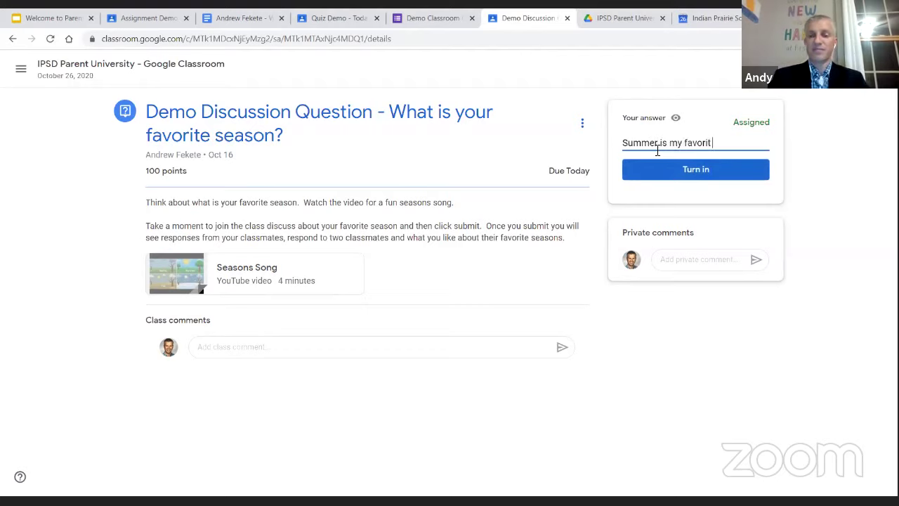
type("e season!")
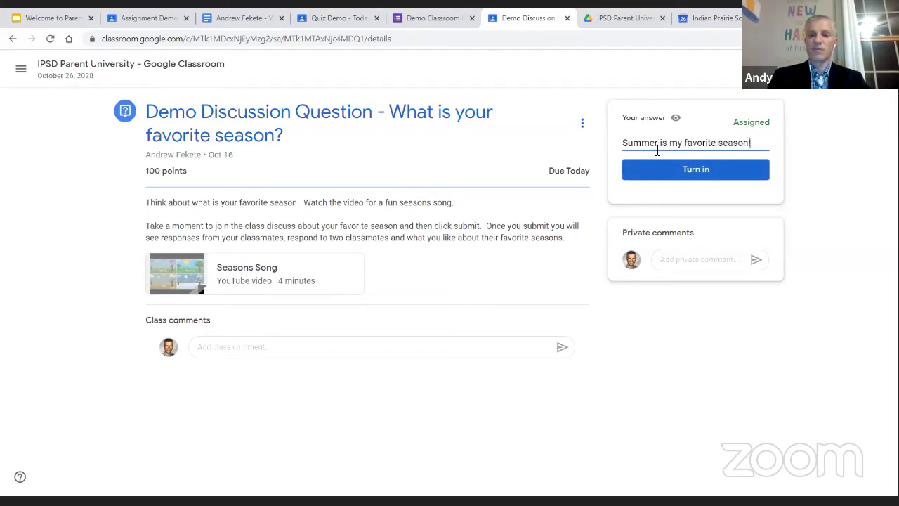
key("BackSpace")
type(". ")
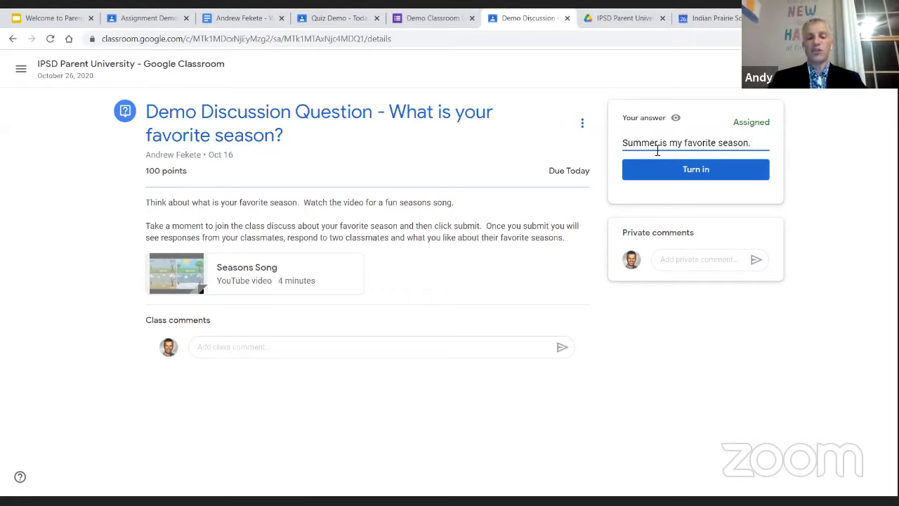
type("ajksld;fjak;lsdfjklasjfkasjksdflajklsdfjkla")
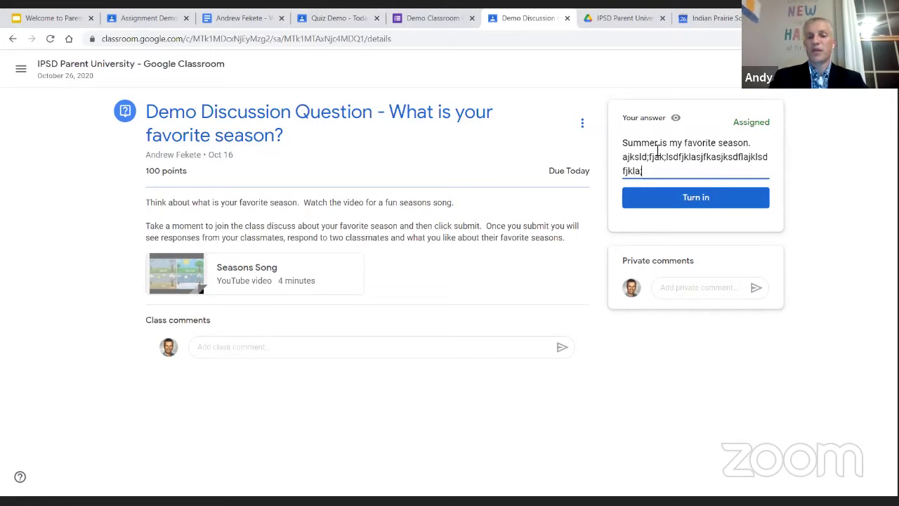
type(";sdfjklajkl;sdfa;jklsdf;jklasfdasdfjklasdfjkl;jklsdfa")
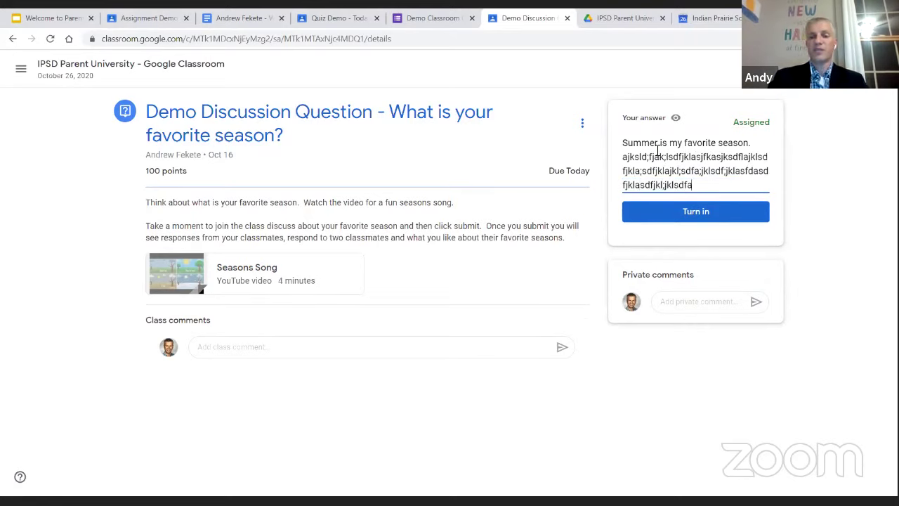
key("shift+Left")
key("shift+Left")
key("shift+Left")
key("shift+Left")
key("shift+Left")
key("shift+Left")
key("shift+Left")
key("shift+Left")
key("shift+Left")
key("shift+Left")
key("shift+Left")
key("shift+Left")
key("shift+Left")
key("shift+Left")
key("shift+Left")
key("shift+Left")
key("shift+Left")
key("shift+Left")
key("shift+Left")
key("shift+Left")
key("shift+Up")
key("BackSpace")
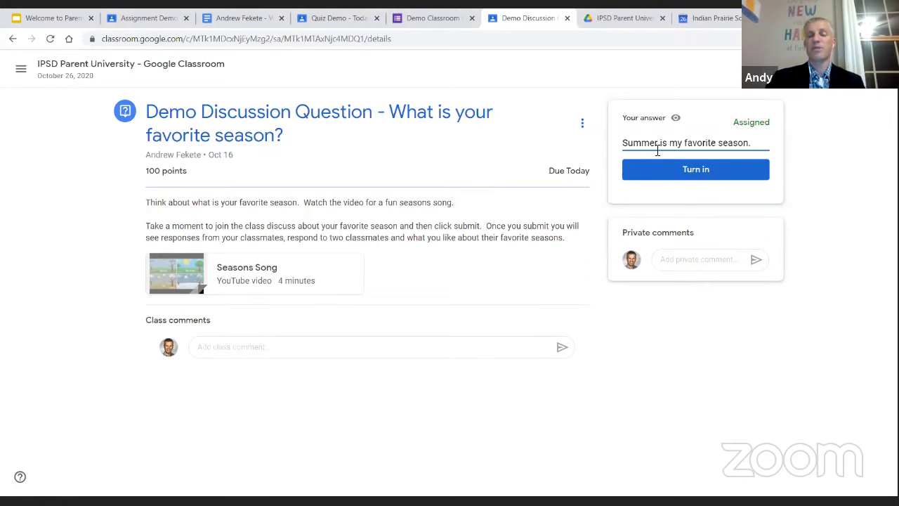
left_click(712, 171)
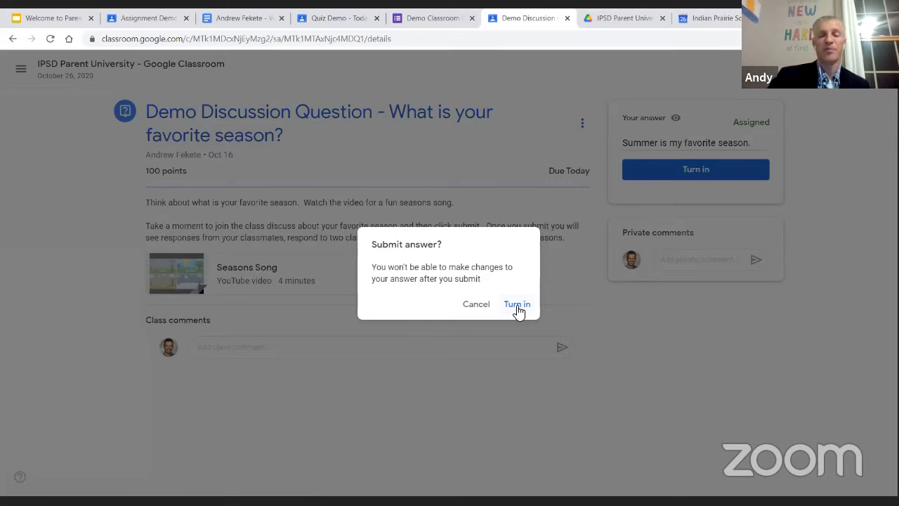
Confirm turning in the discussion answer
left_click(518, 309)
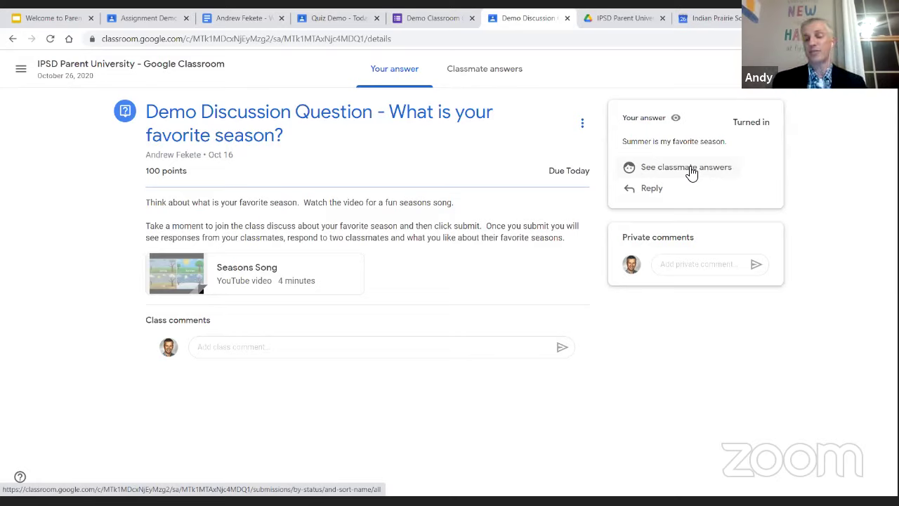
Reply 'I like summer too!' to a classmate's answer, then head back to the class page
left_click(692, 172)
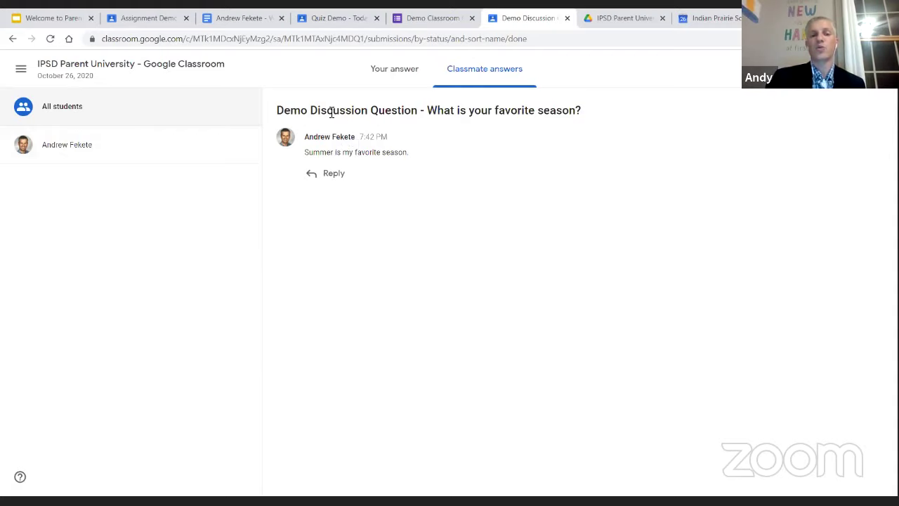
left_click(333, 175)
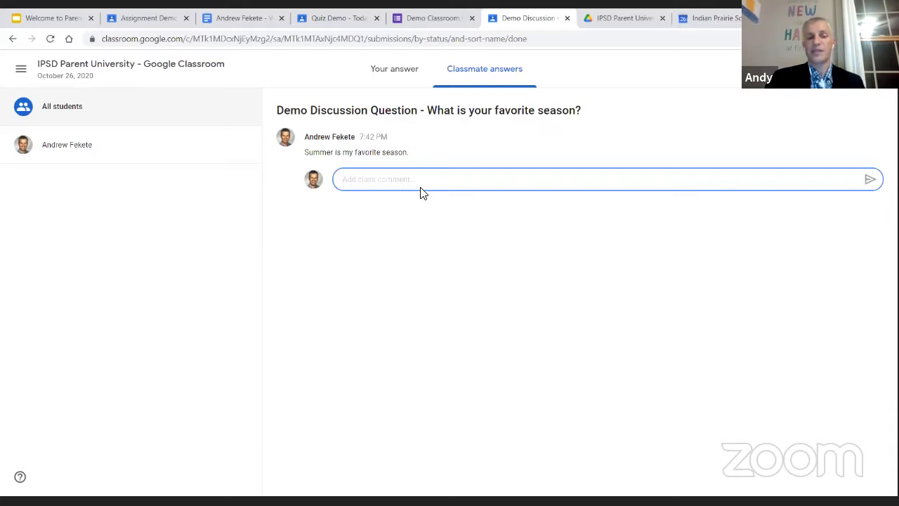
type("I like ")
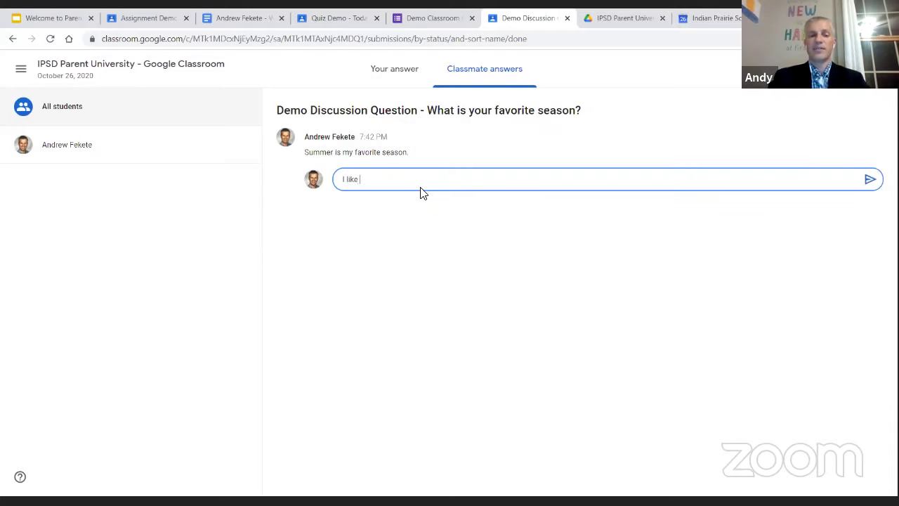
type("summer too!")
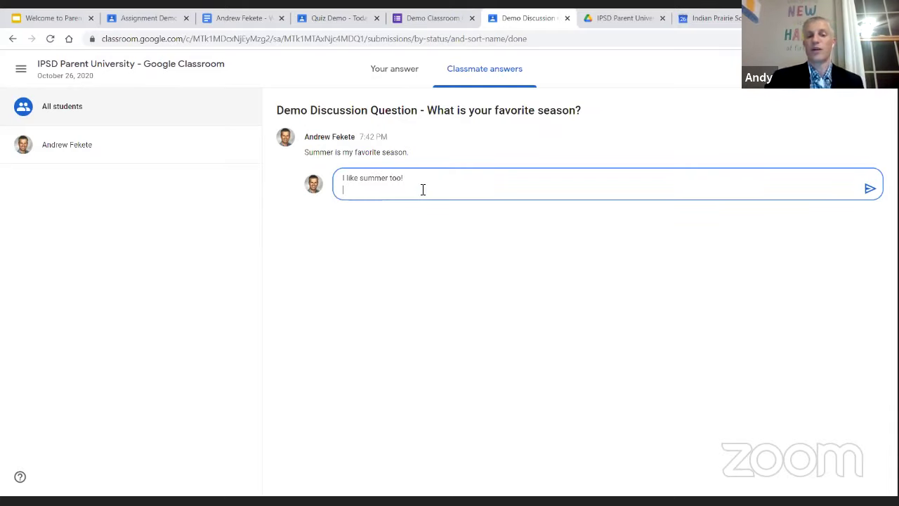
left_click(871, 181)
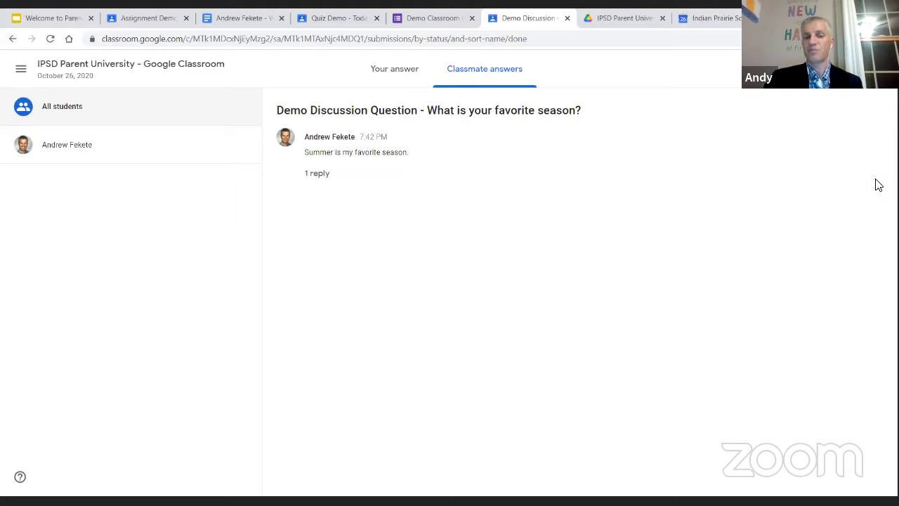
left_click(411, 76)
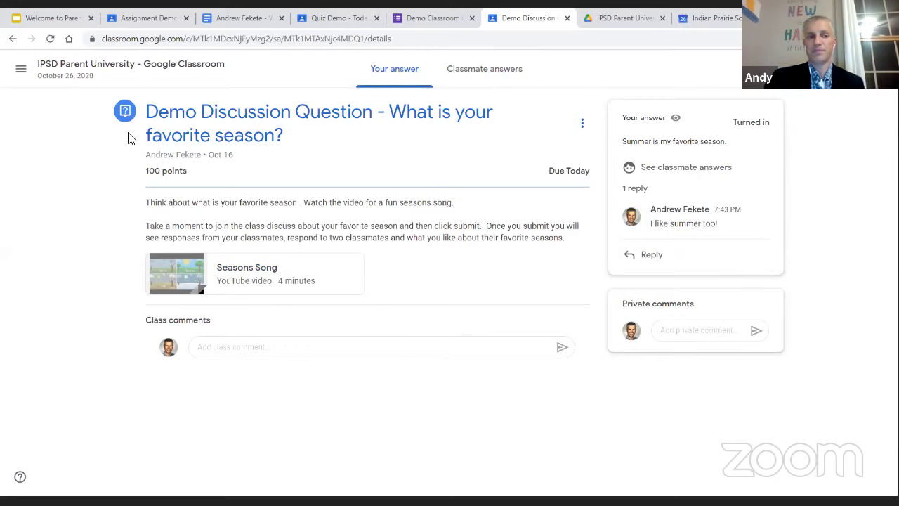
left_click(127, 65)
In Classwork, expand Mark As Done Demo - Article to Read and open its full assignment page
left_click(443, 78)
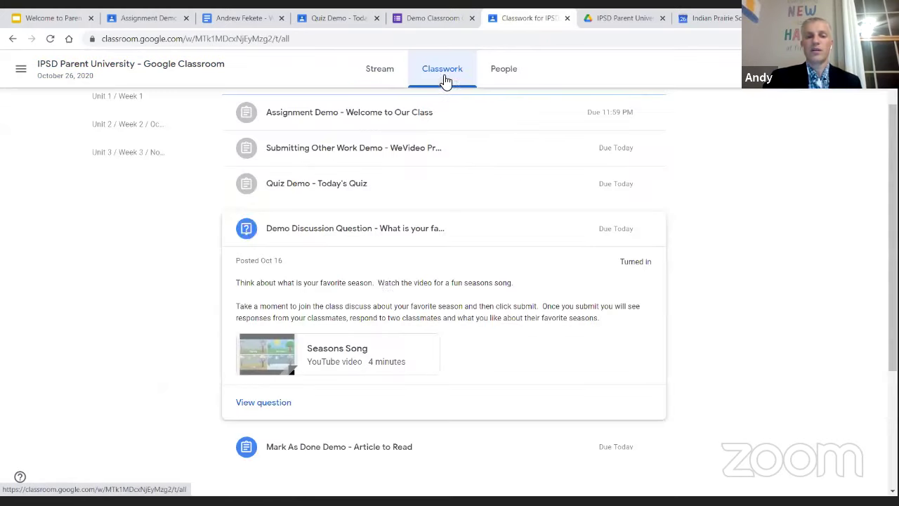
scroll(377, 283, "down", 2)
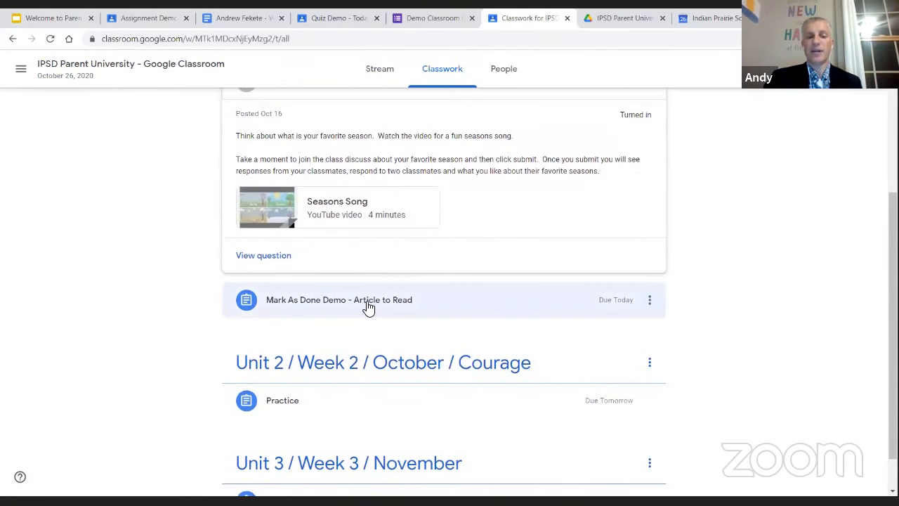
left_click(377, 301)
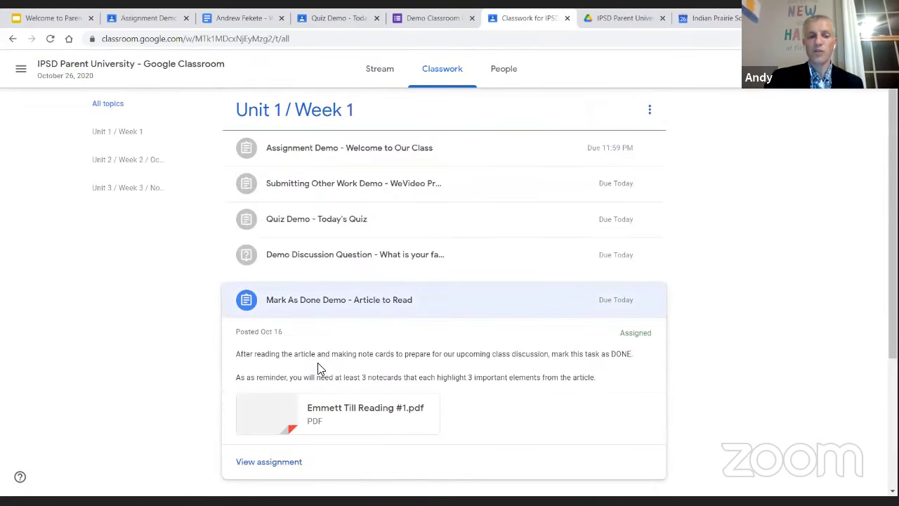
scroll(320, 379, "down", 2)
left_click(299, 353)
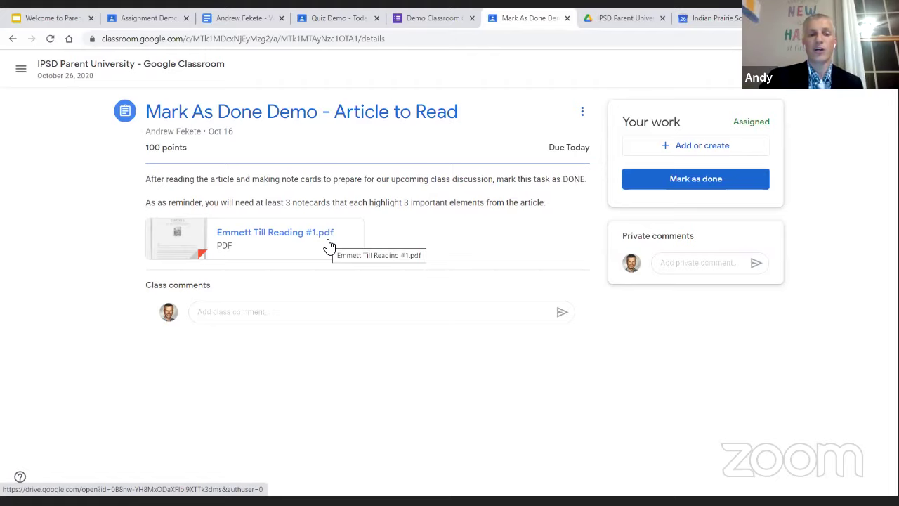
Read the Emmett Till Reading PDF, then mark the Article to Read assignment as done
left_click(291, 246)
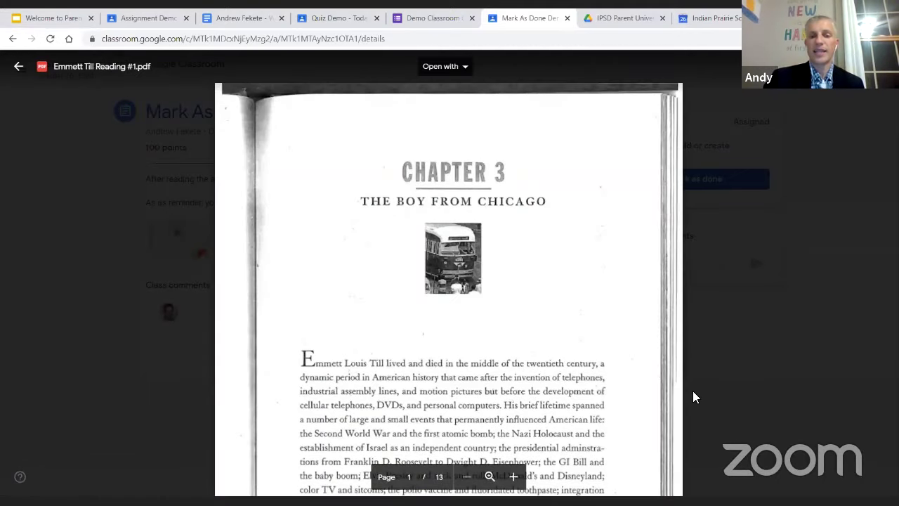
scroll(692, 390, "down", 10)
scroll(693, 391, "down", 5)
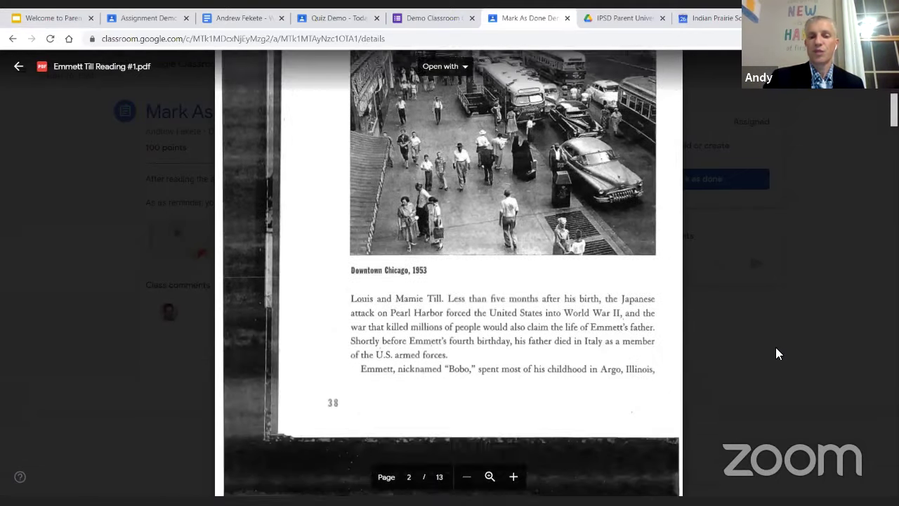
left_click(775, 347)
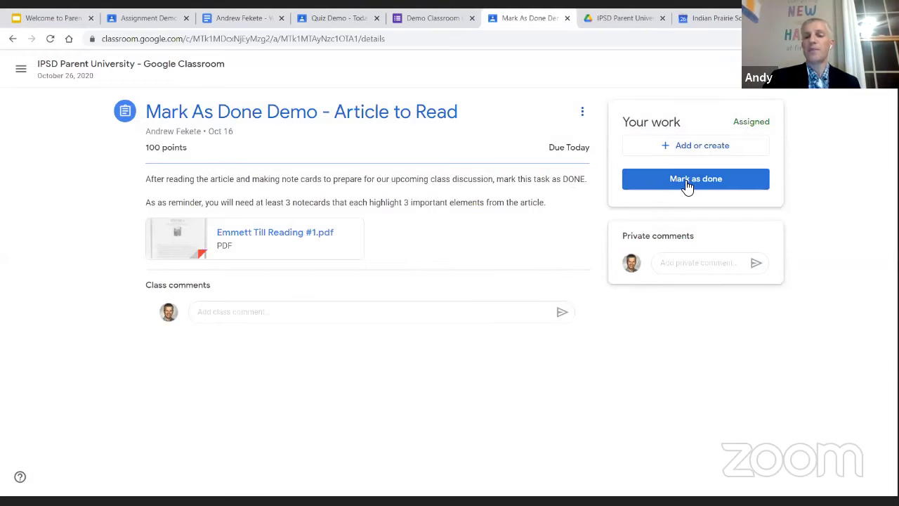
left_click(688, 182)
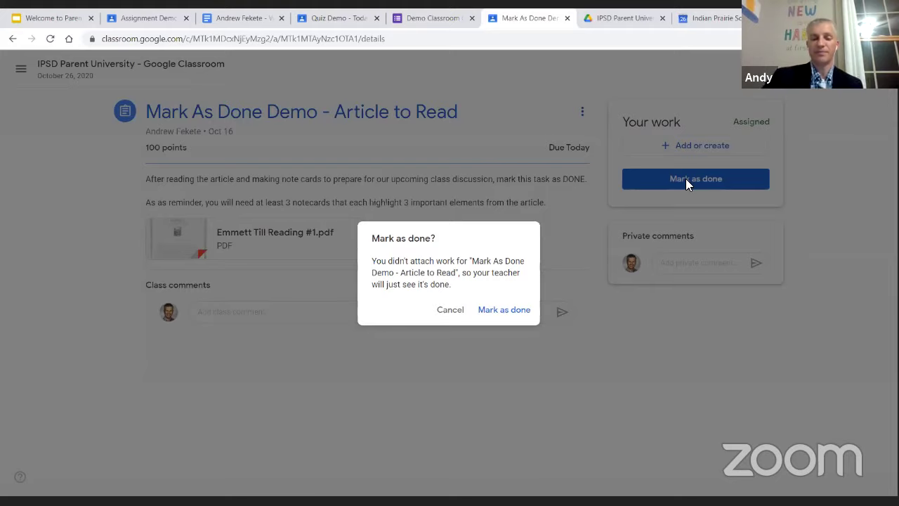
left_click(498, 311)
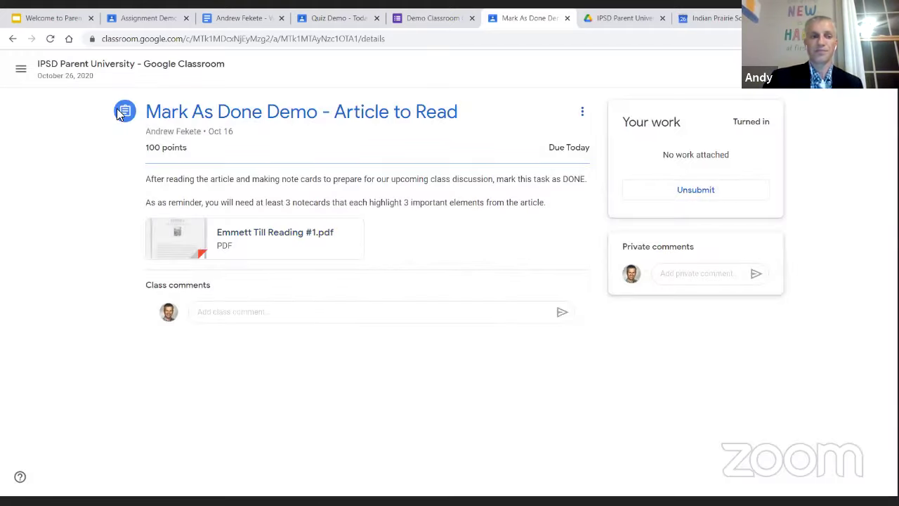
Return to the class page and scroll through the Unit sections on Classwork
left_click(156, 70)
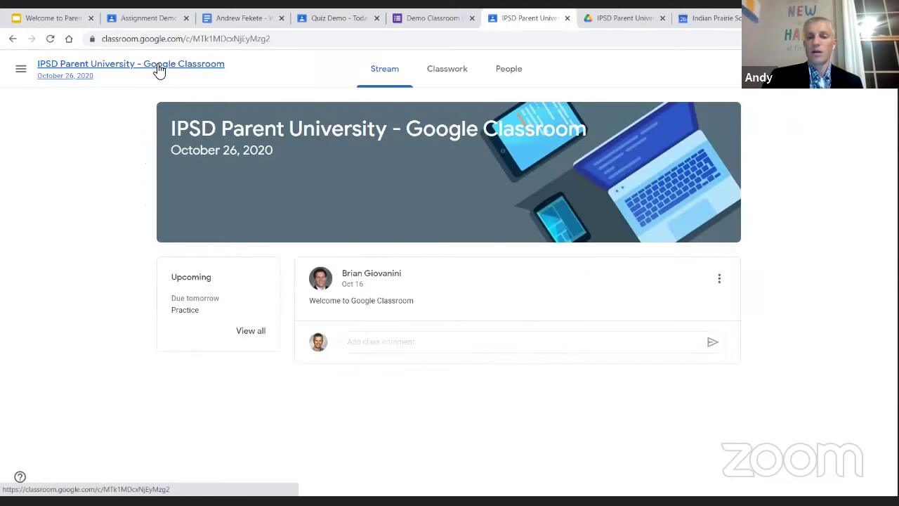
left_click(458, 78)
scroll(426, 306, "up", 3)
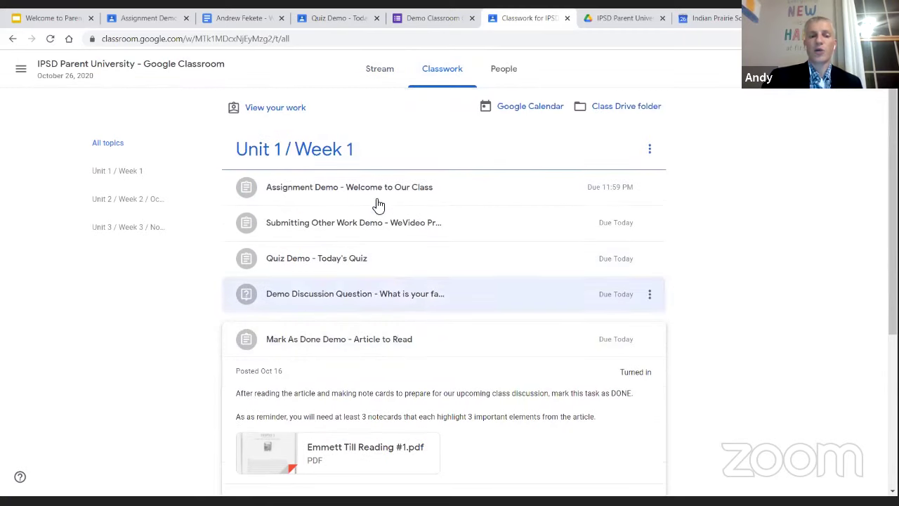
scroll(382, 255, "down", 1)
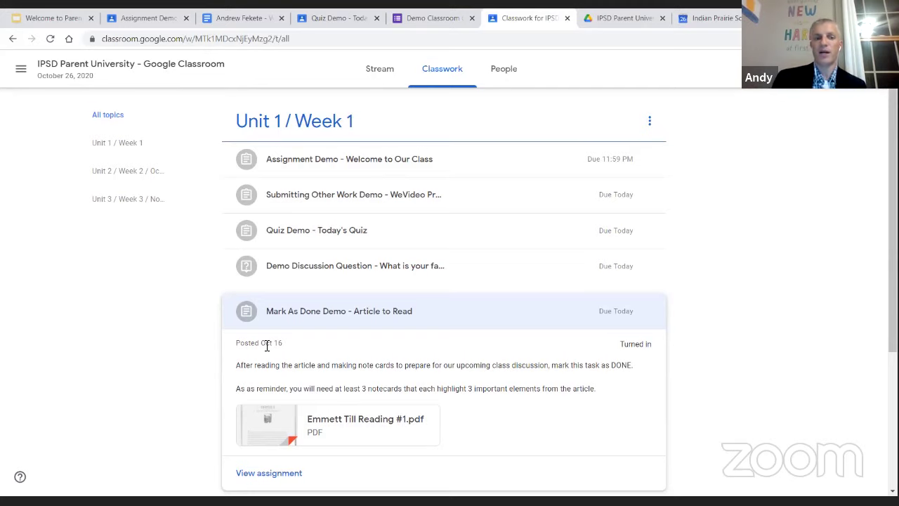
scroll(267, 346, "down", 3)
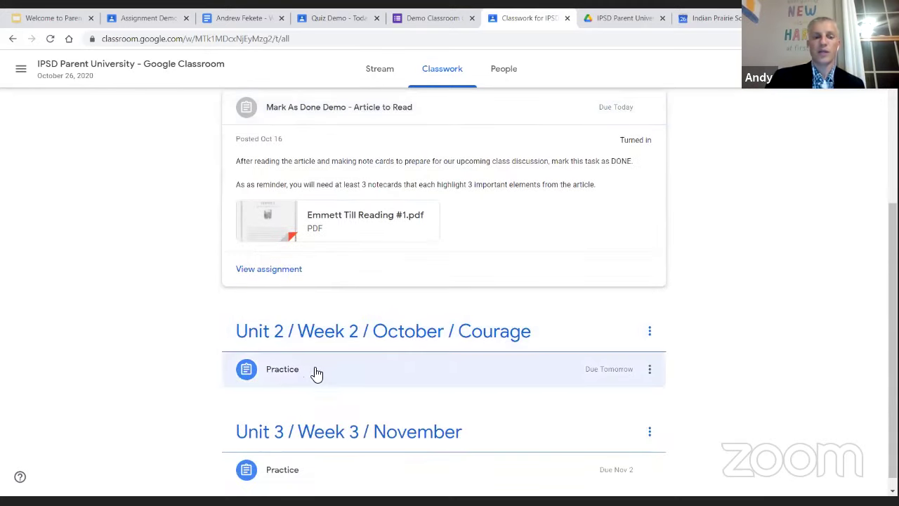
scroll(350, 372, "down", 1)
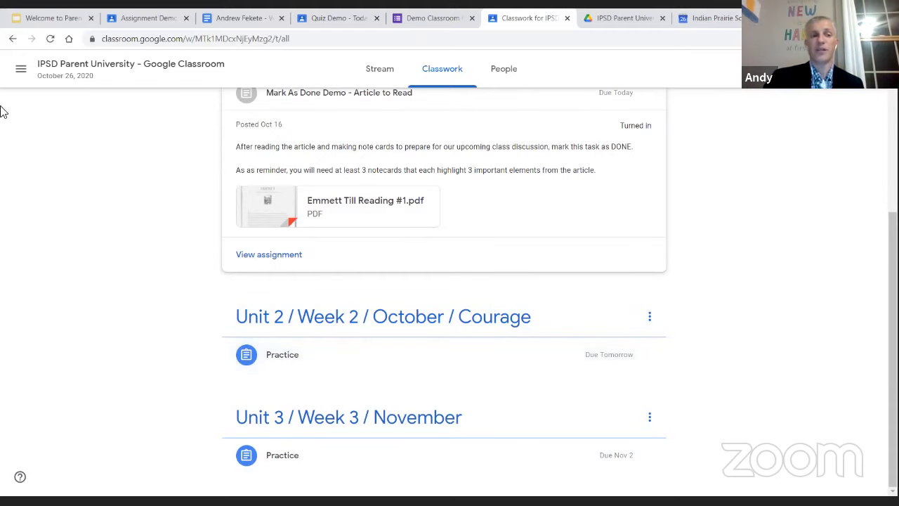
left_click(28, 76)
Review all five demo assignments on the To-do Done list, then return to the Parent University slides
left_click(51, 76)
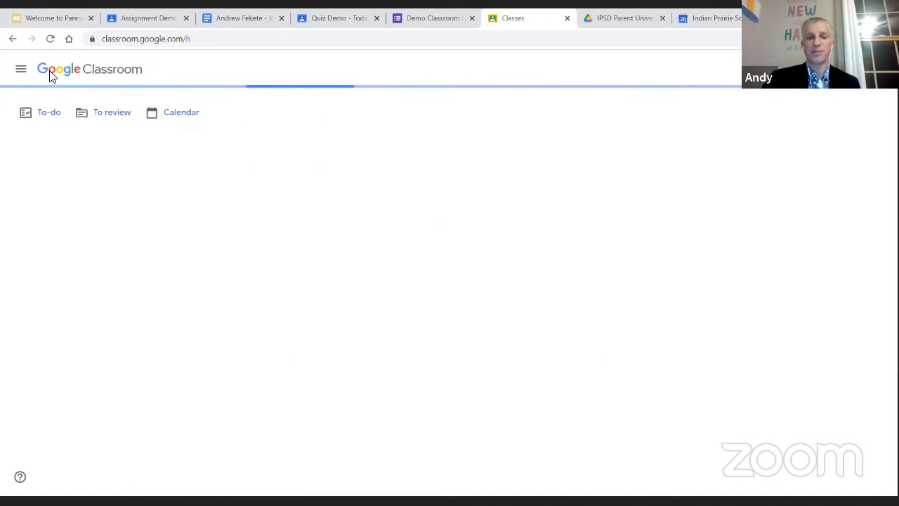
left_click(48, 115)
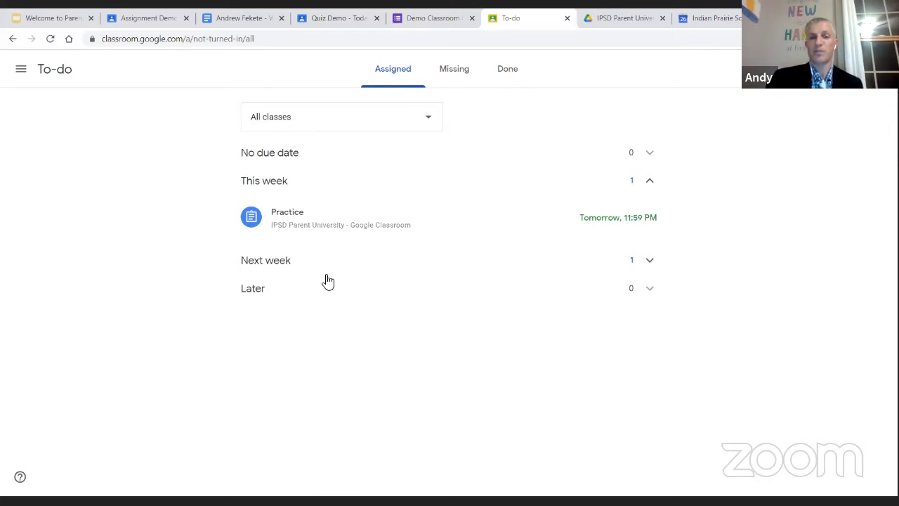
left_click(511, 74)
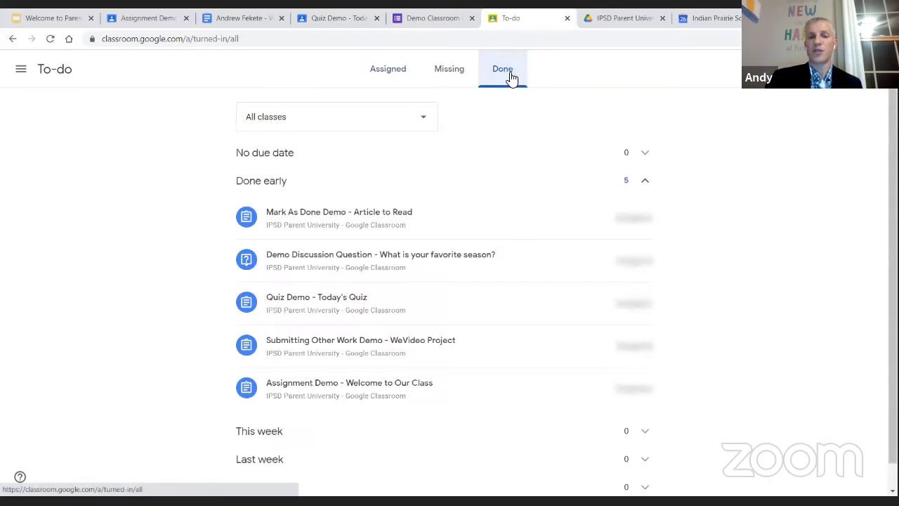
scroll(382, 353, "down", 1)
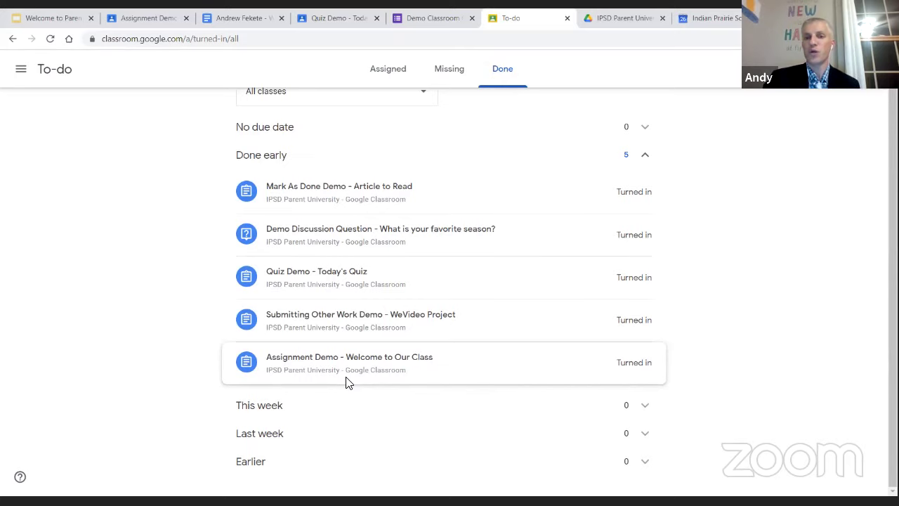
scroll(346, 383, "up", 1)
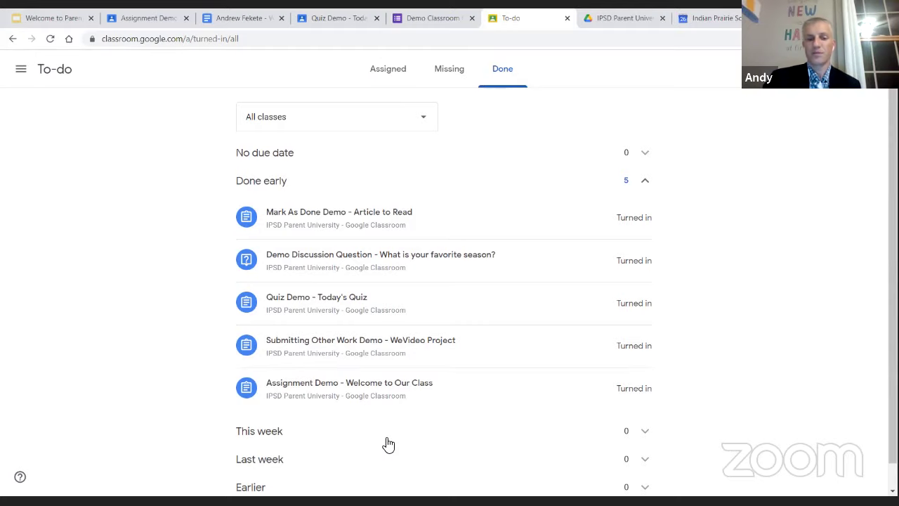
left_click(70, 15)
left_click(447, 211)
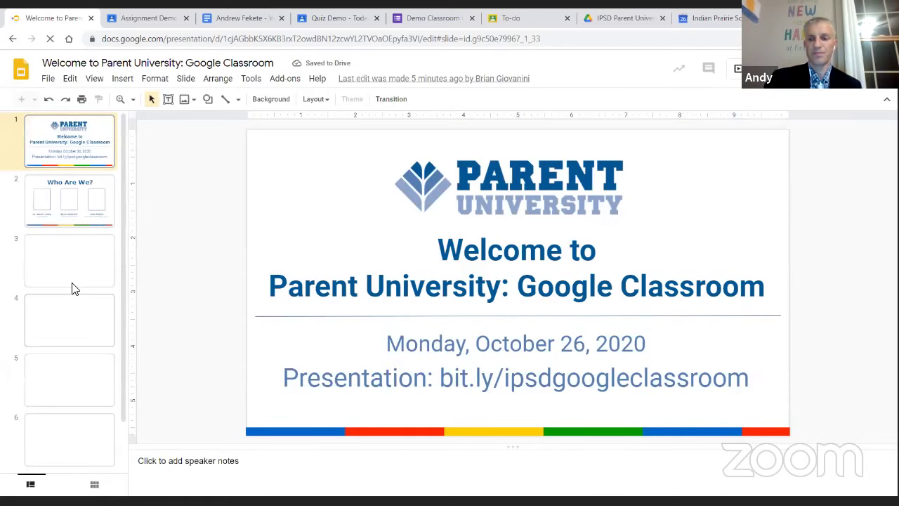
Scroll the filmstrip to slide 14 and start presenting the deck full screen
scroll(79, 297, "down", 5)
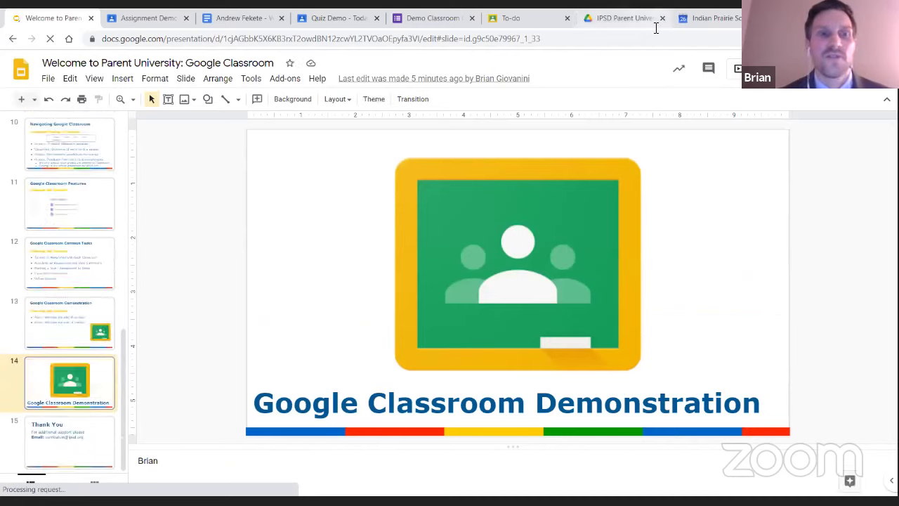
key("ctrl+F5")
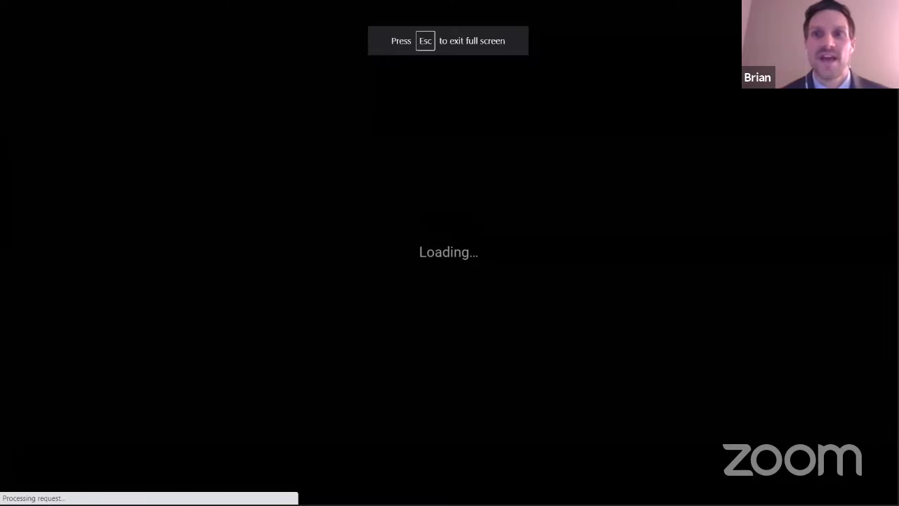